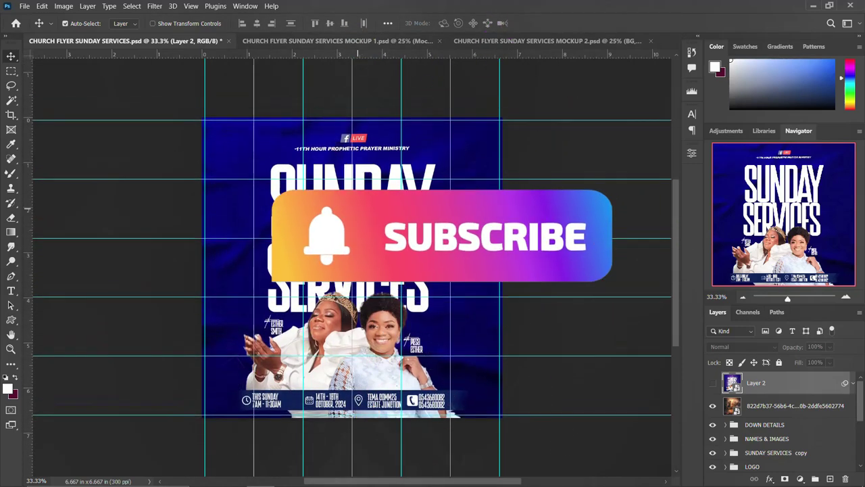
Switch to MOCKUP 1.psd, showing the flyer on a wooden stand
{"action": "scroll", "coordinate": [363, 214], "scroll_direction": "up", "scroll_amount": 2}
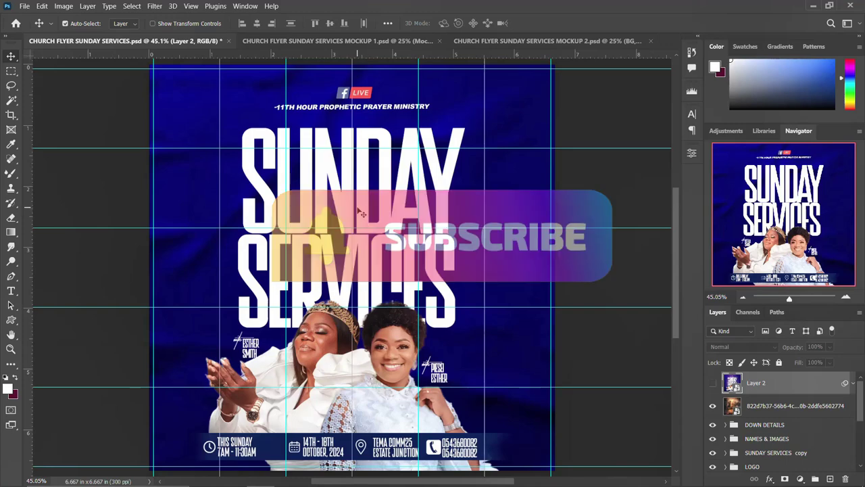
{"action": "scroll", "coordinate": [362, 214], "scroll_direction": "down", "scroll_amount": 2}
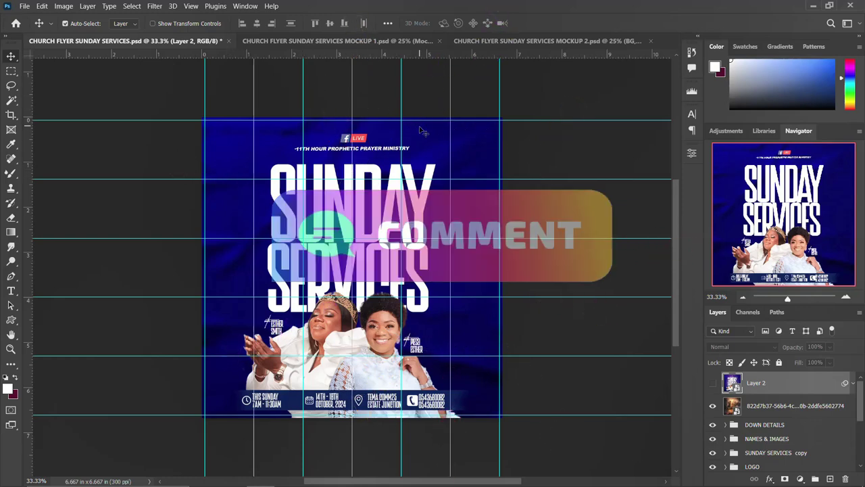
{"action": "left_click", "coordinate": [350, 41]}
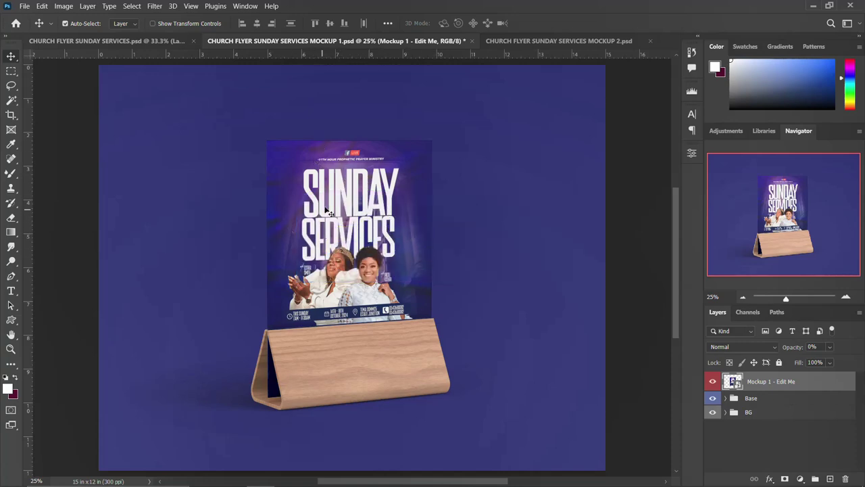
Compare the tent-card and wooden-stand mockups, then return to the flat flyer design
{"action": "left_click", "coordinate": [509, 42]}
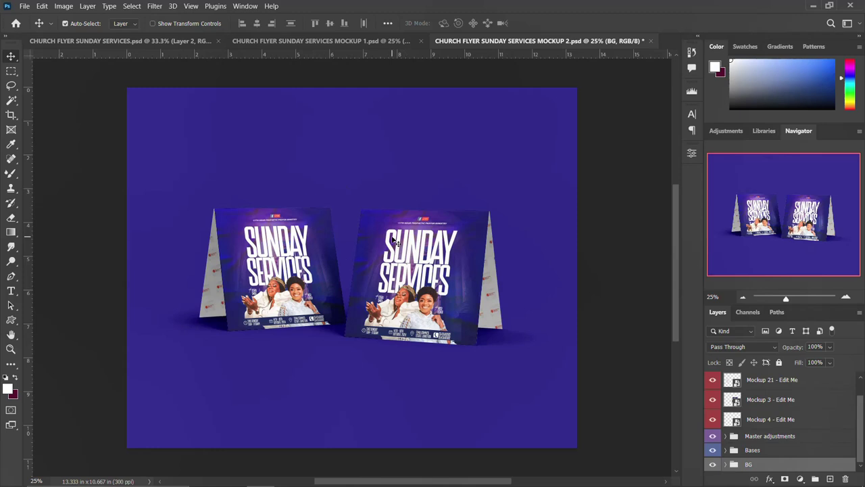
{"action": "scroll", "coordinate": [394, 239], "scroll_direction": "up", "scroll_amount": 1}
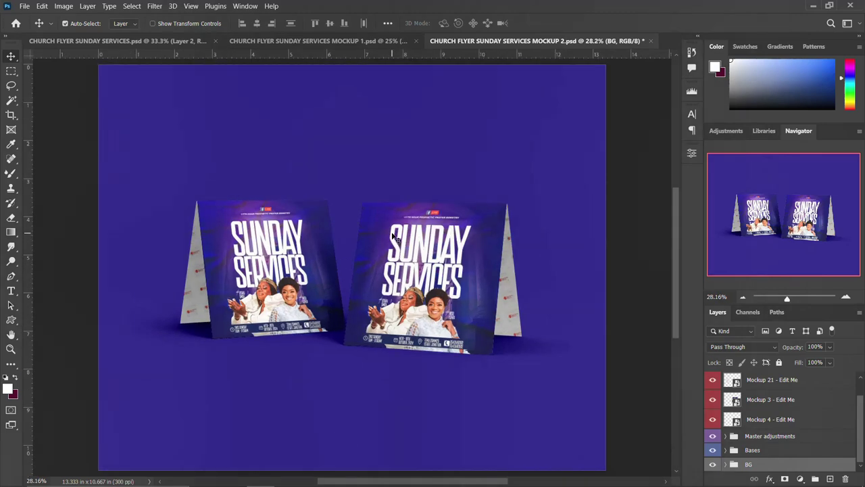
{"action": "left_click", "coordinate": [358, 40]}
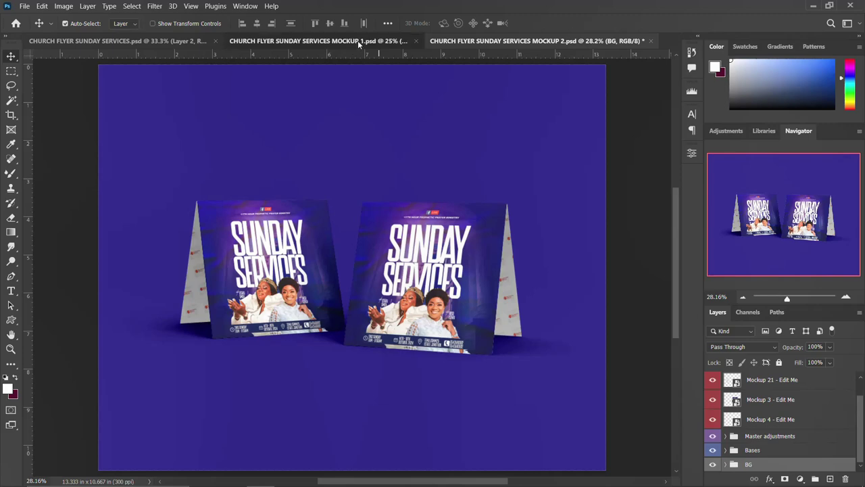
{"action": "left_click", "coordinate": [513, 43]}
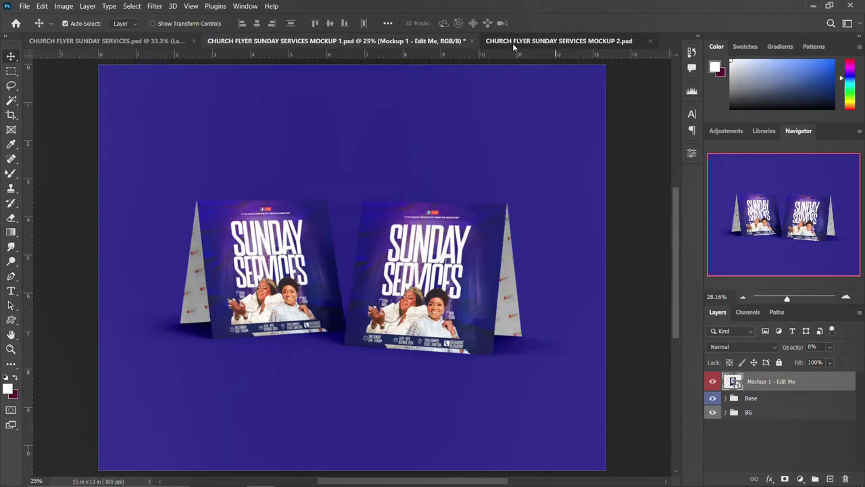
{"action": "left_click", "coordinate": [125, 40]}
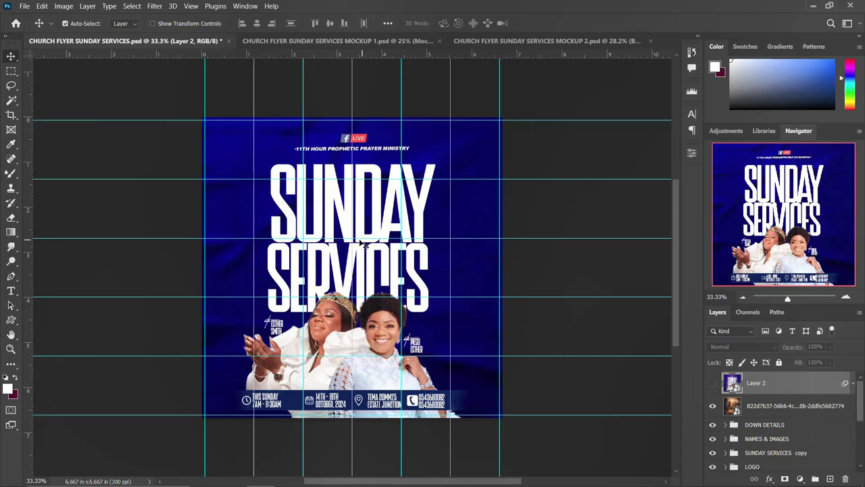
Review both mockups once more, then start a new document with Ctrl+N
{"action": "left_click", "coordinate": [392, 41]}
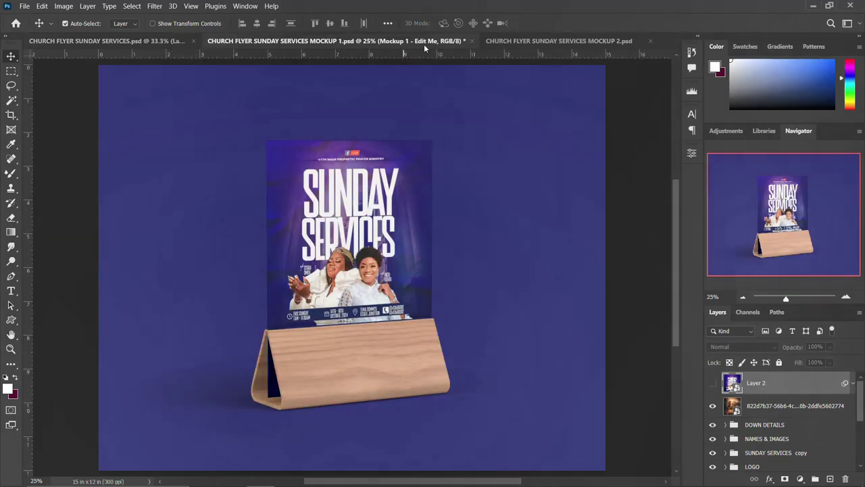
{"action": "left_click", "coordinate": [504, 43]}
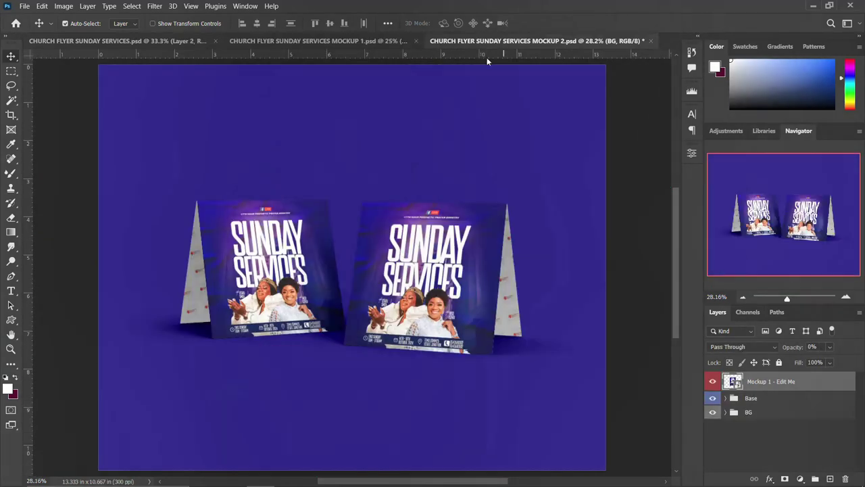
{"action": "left_click", "coordinate": [190, 42]}
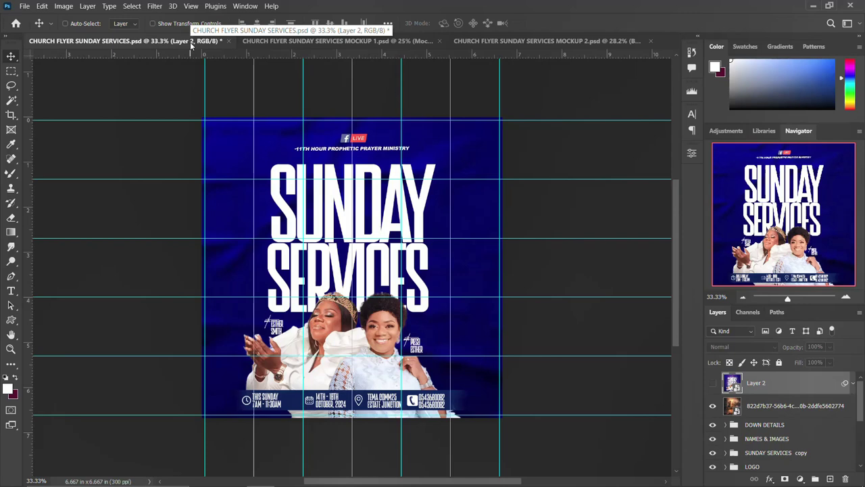
{"action": "key", "text": "ctrl+n"}
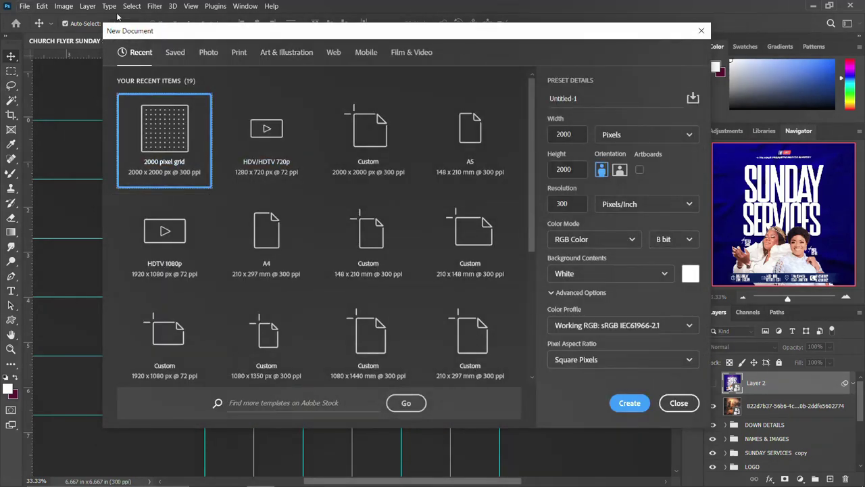
Start a new document from the Art & Illustration 2000 pixel grid preset
{"action": "key", "text": "Escape"}
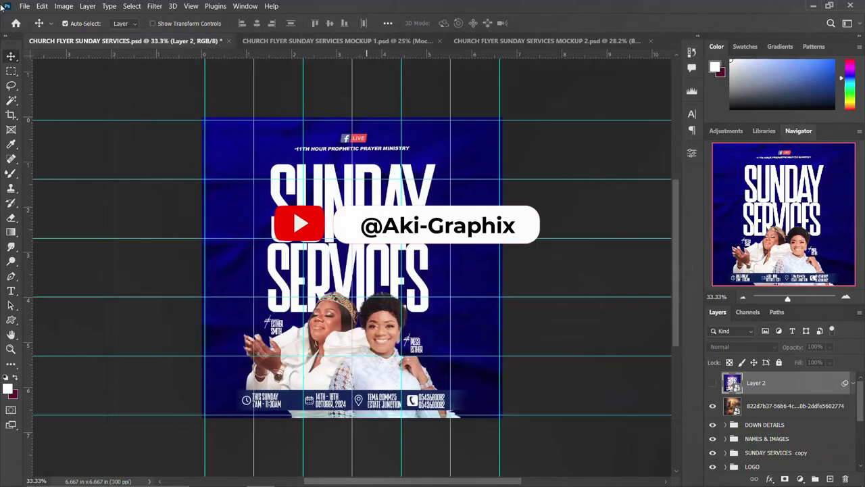
{"action": "left_click", "coordinate": [23, 7]}
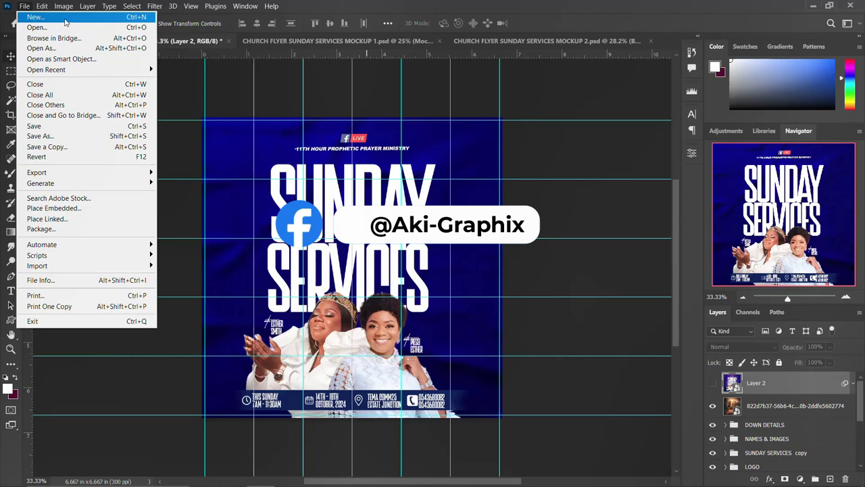
{"action": "left_click", "coordinate": [135, 16]}
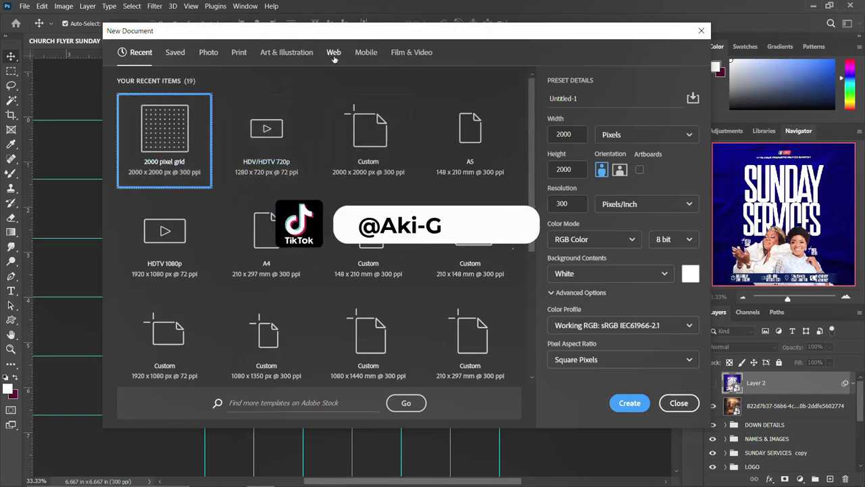
{"action": "left_click", "coordinate": [273, 54]}
{"action": "left_click", "coordinate": [268, 149]}
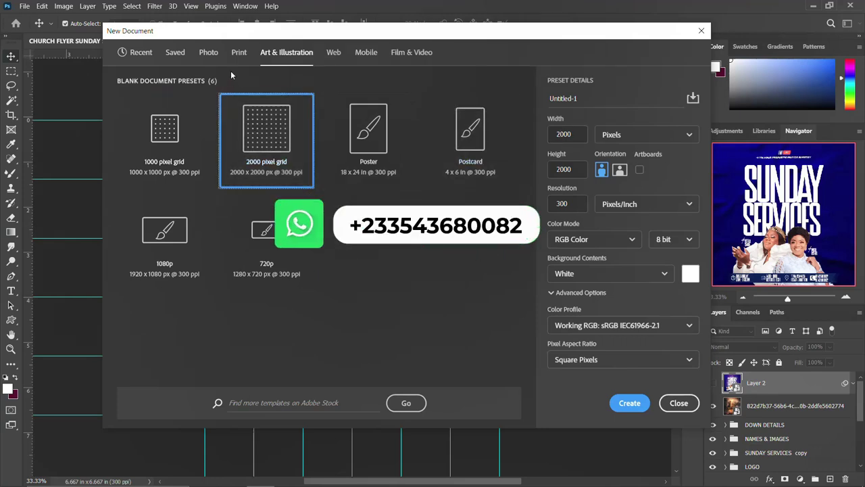
Settle on the 2000 × 2000 px square preset and create it named CHURCH FLYER
{"action": "left_click", "coordinate": [210, 54]}
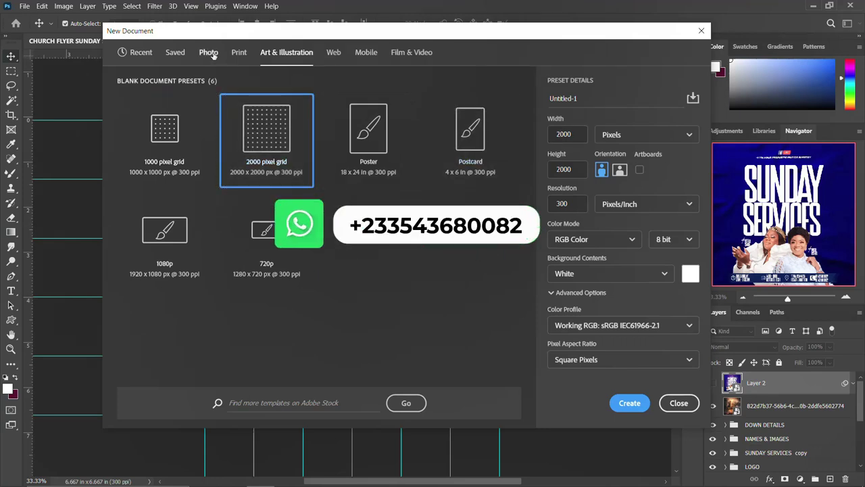
{"action": "left_click", "coordinate": [177, 54]}
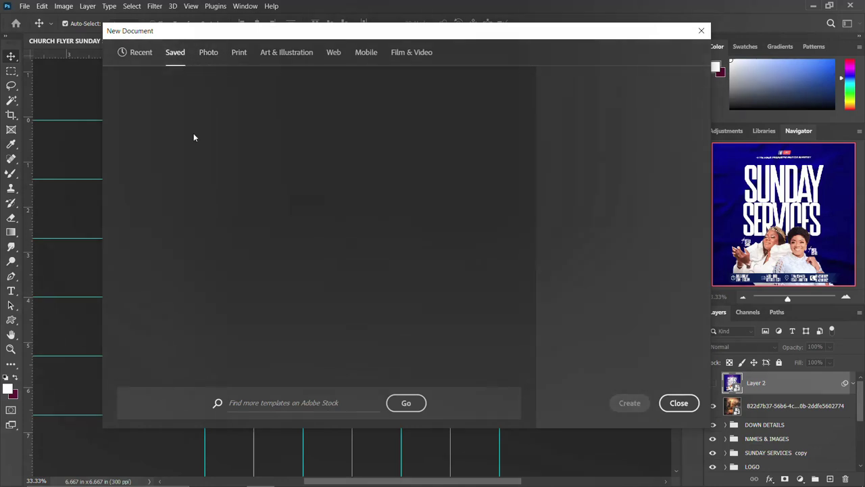
{"action": "left_click", "coordinate": [237, 53]}
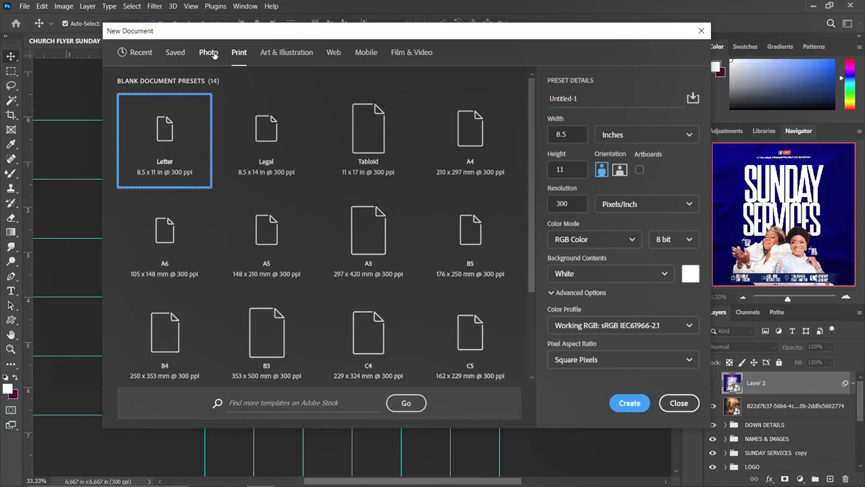
{"action": "left_click", "coordinate": [210, 53]}
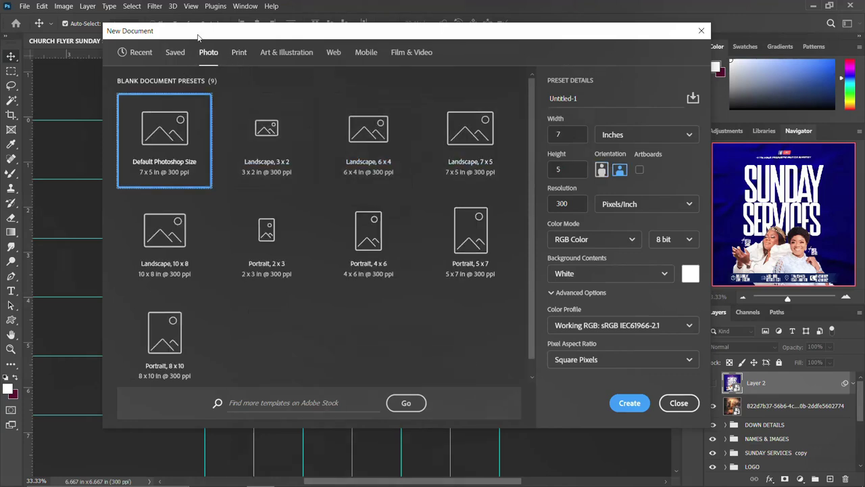
{"action": "left_click", "coordinate": [302, 56]}
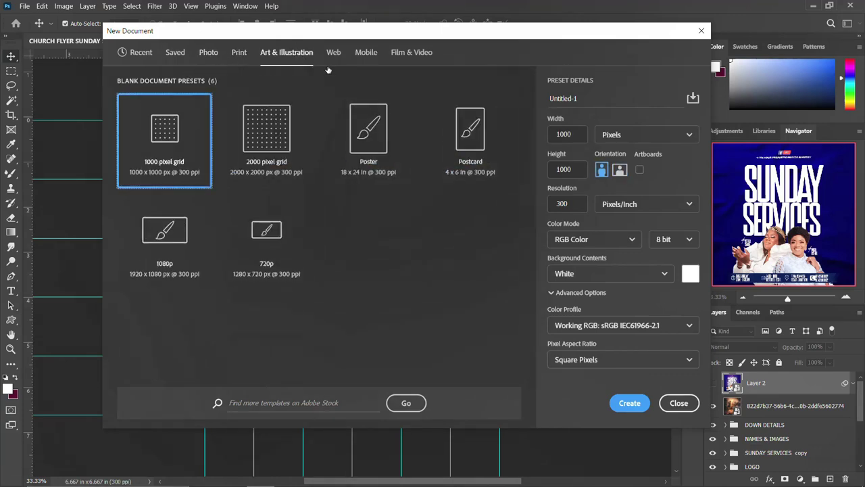
{"action": "left_click", "coordinate": [266, 135]}
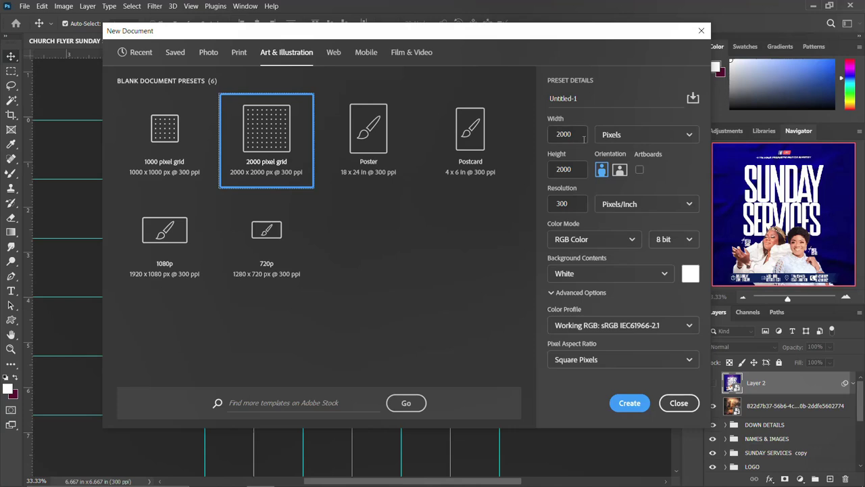
{"action": "left_click_drag", "start_coordinate": [577, 98], "coordinate": [558, 95]}
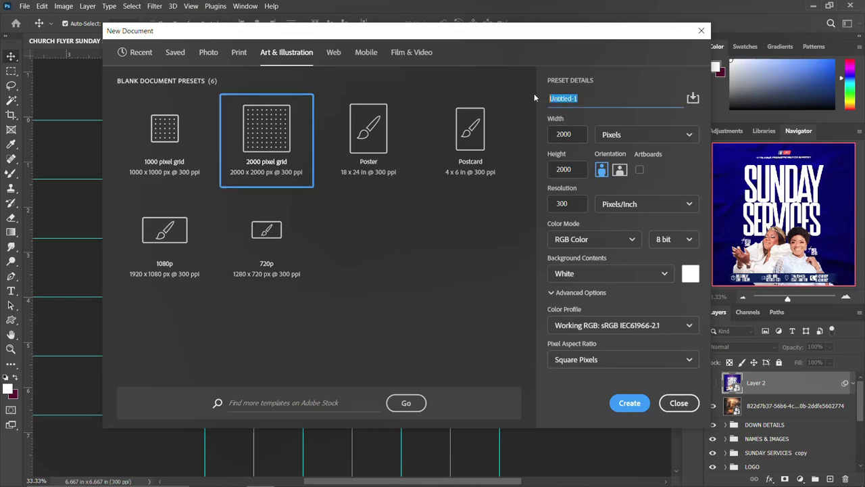
{"action": "type", "text": "CHURCH FLYER"}
{"action": "left_click", "coordinate": [629, 404]}
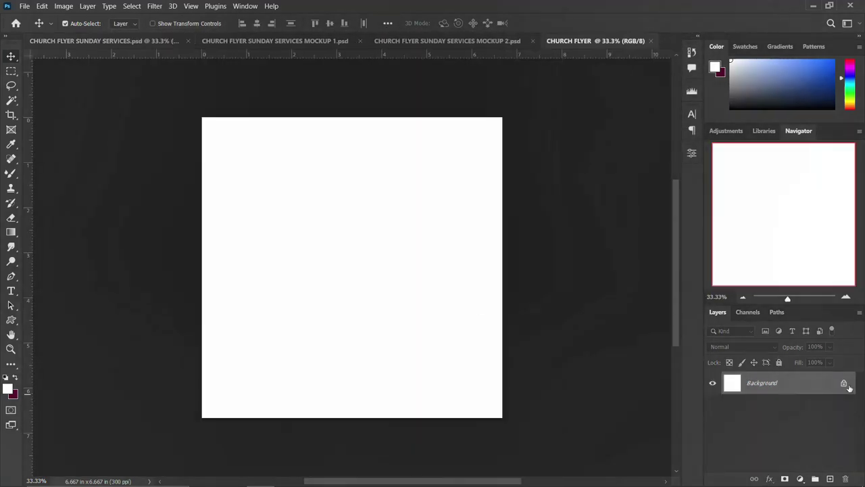
Unlock the background as Layer 0 and drag in the purple texture from Downloads
{"action": "left_click", "coordinate": [844, 384]}
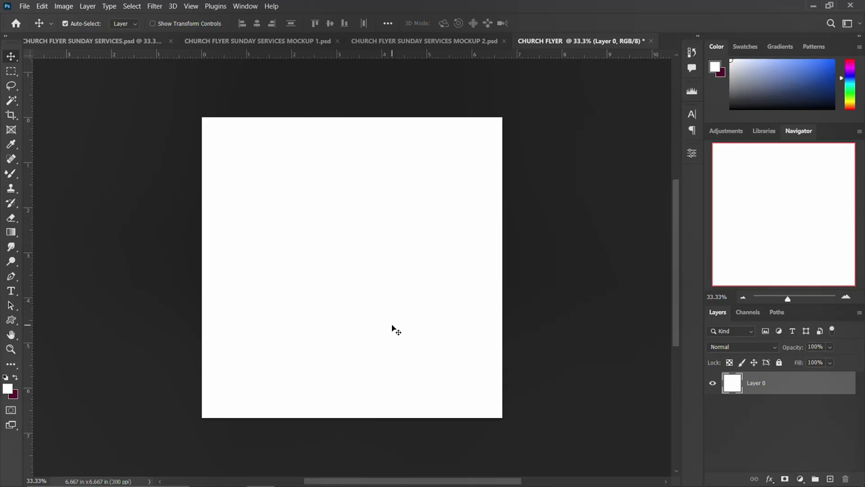
{"action": "mouse_move", "coordinate": [311, 482]}
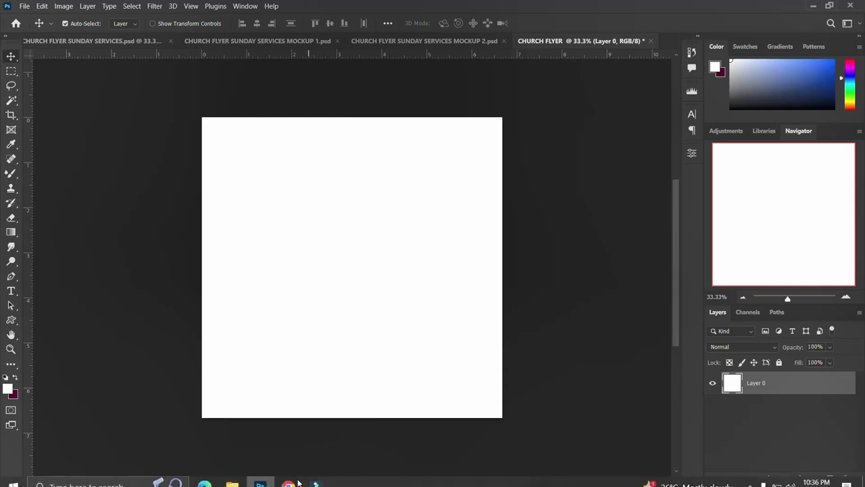
{"action": "left_click", "coordinate": [234, 476]}
{"action": "left_click", "coordinate": [388, 126]}
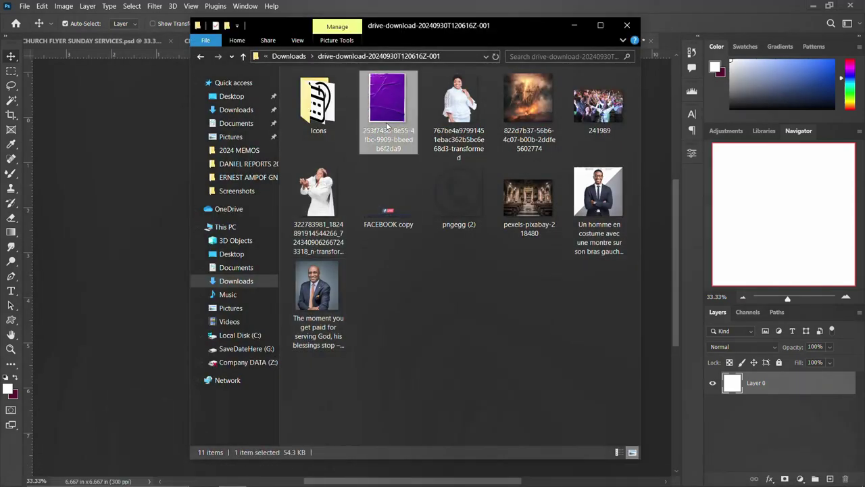
{"action": "left_click_drag", "start_coordinate": [379, 97], "coordinate": [151, 296]}
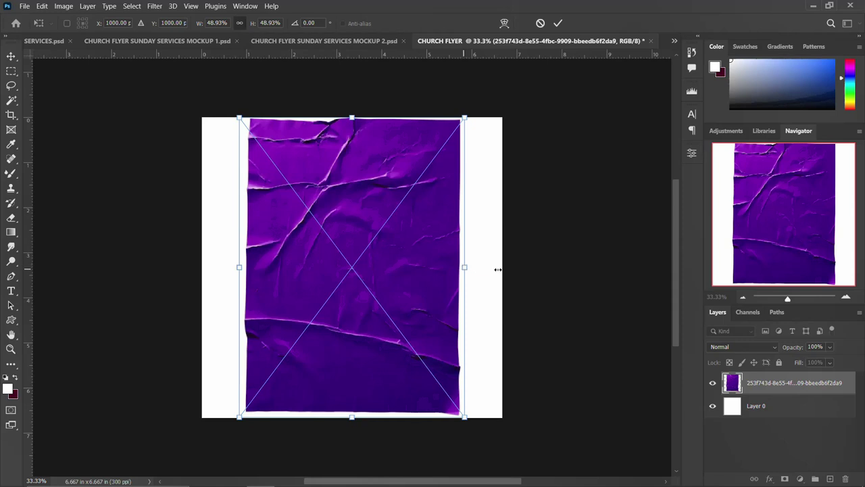
Stretch the purple texture sideways and from a corner until it covers the canvas
{"action": "left_click_drag", "start_coordinate": [498, 269], "coordinate": [508, 269]}
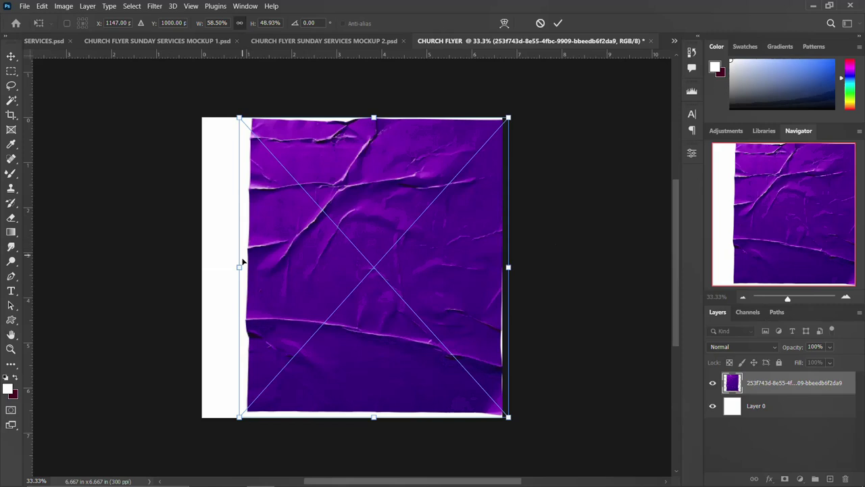
{"action": "left_click_drag", "start_coordinate": [239, 265], "coordinate": [194, 260]}
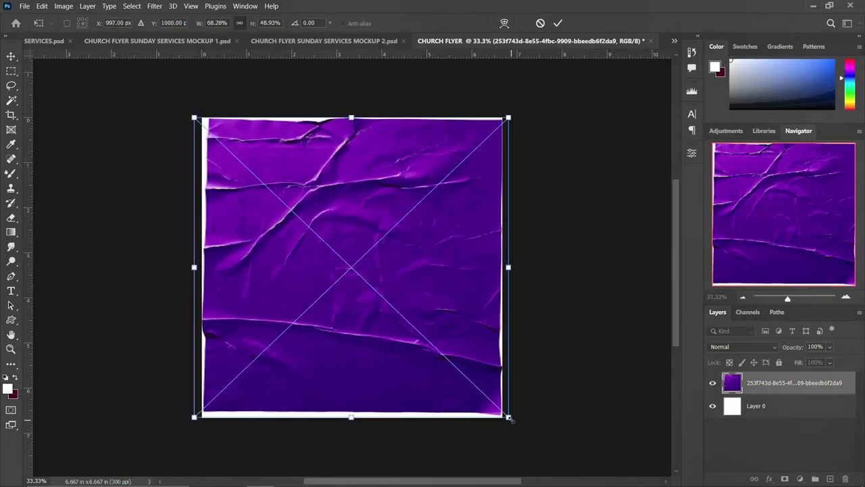
{"action": "left_click_drag", "start_coordinate": [520, 420], "coordinate": [527, 425]}
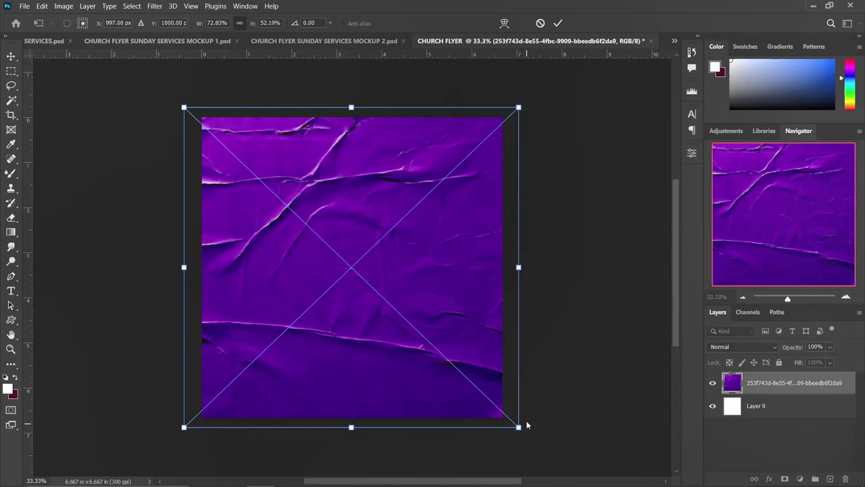
{"action": "key", "text": "Return"}
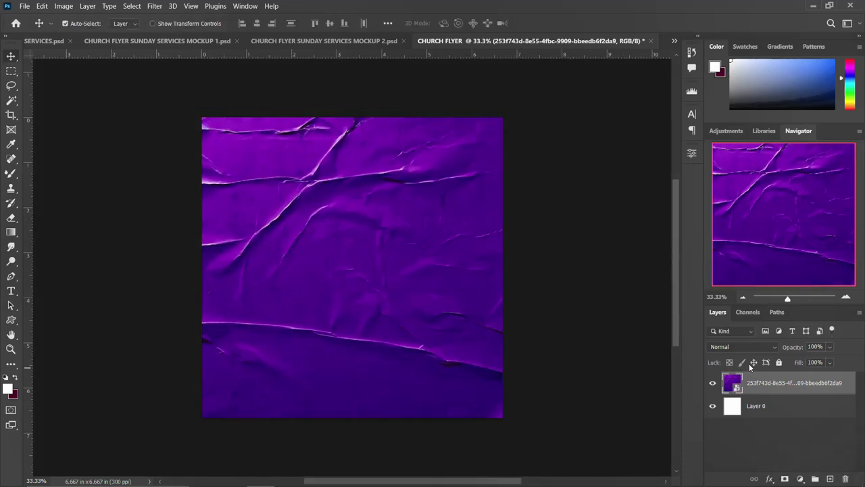
Rasterize the purple texture layer and soften it with a 20-pixel Gaussian Blur
{"action": "right_click", "coordinate": [760, 384]}
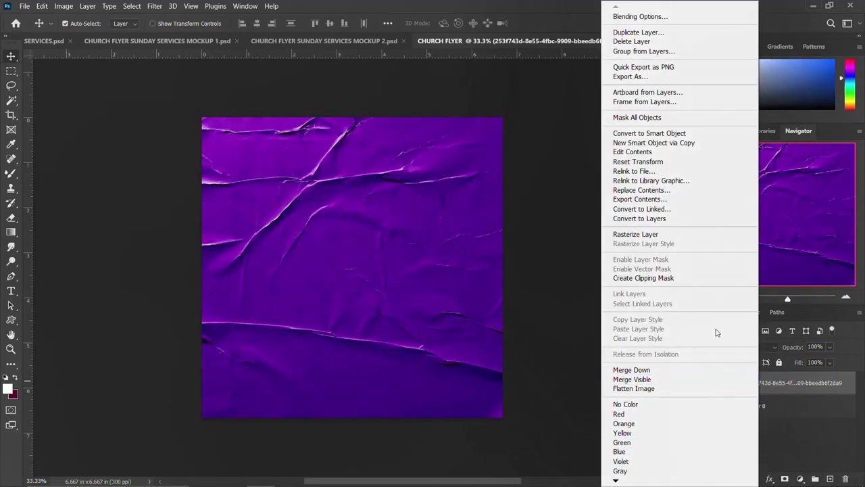
{"action": "left_click", "coordinate": [631, 233]}
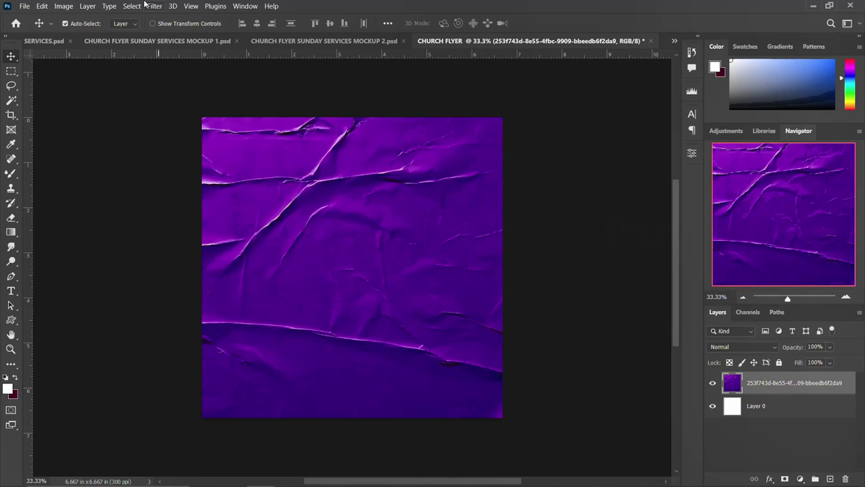
{"action": "left_click", "coordinate": [154, 7]}
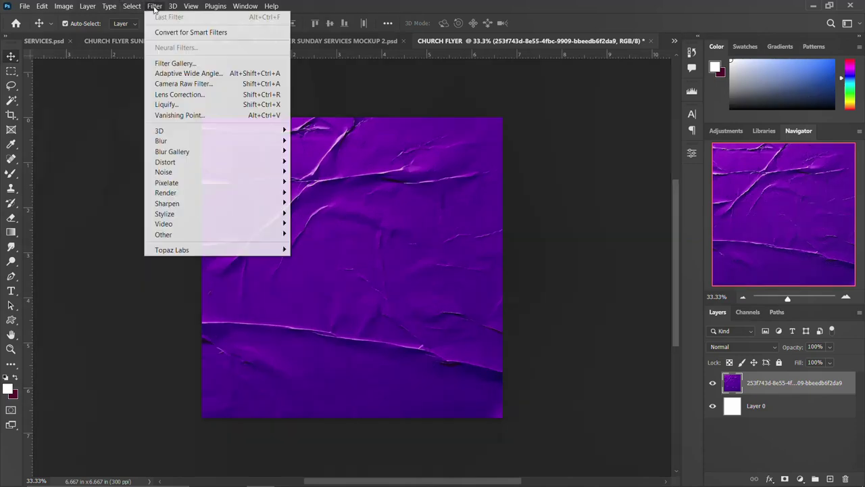
{"action": "mouse_move", "coordinate": [190, 143]}
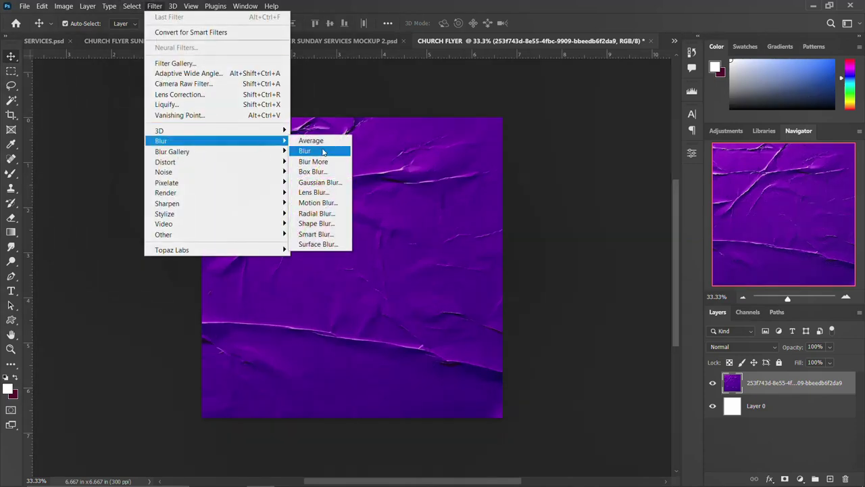
{"action": "left_click", "coordinate": [311, 182]}
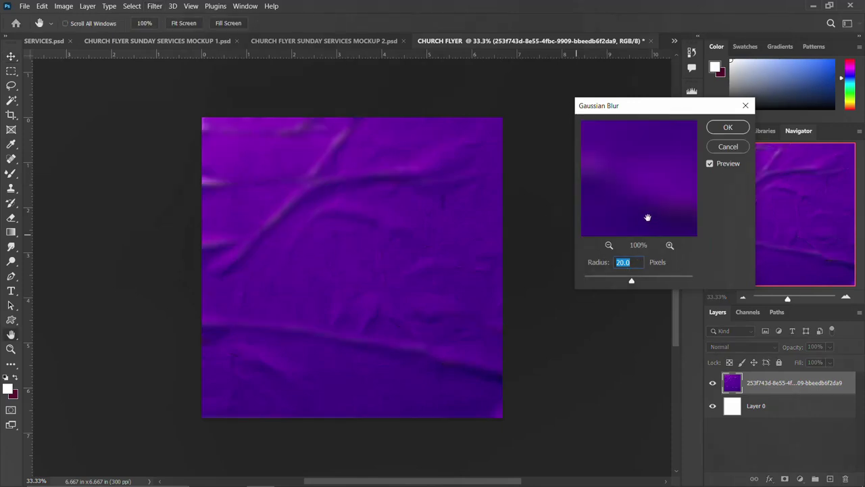
{"action": "left_click", "coordinate": [744, 127]}
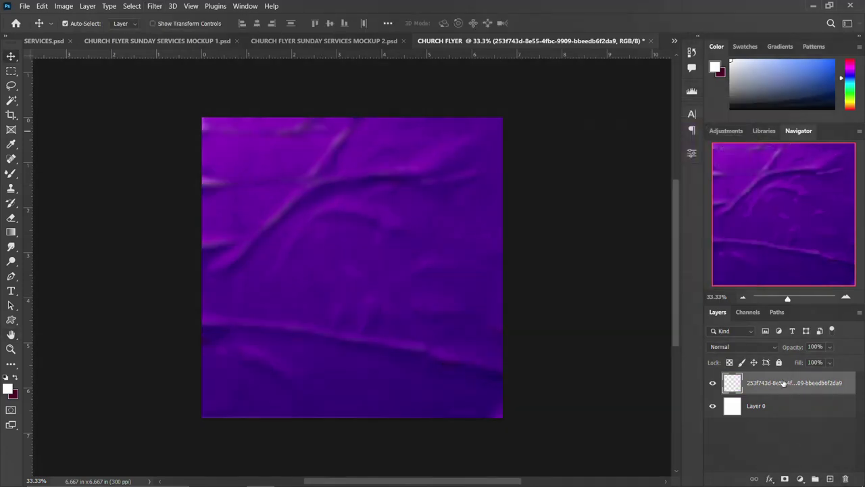
{"action": "left_click", "coordinate": [800, 478]}
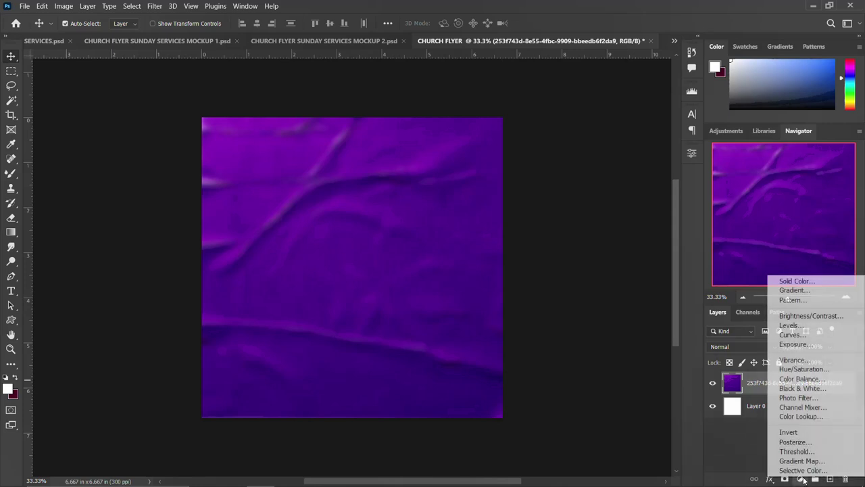
Add a Solid Color fill layer using dark blue hex #002268
{"action": "left_click", "coordinate": [804, 283]}
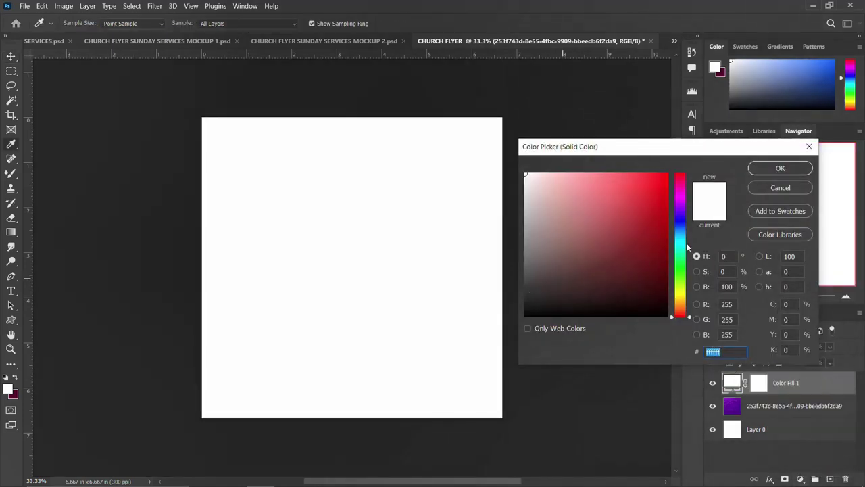
{"action": "left_click", "coordinate": [680, 228]}
{"action": "left_click_drag", "start_coordinate": [644, 244], "coordinate": [665, 266]}
{"action": "type", "text": "002268"}
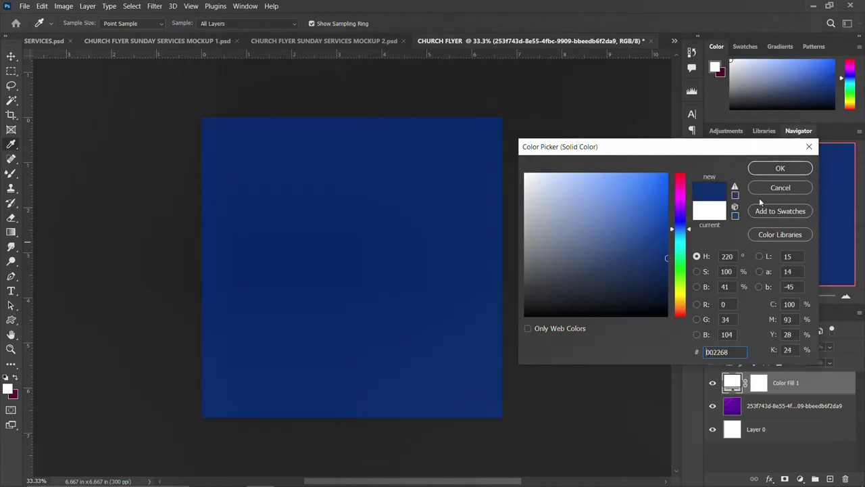
{"action": "left_click", "coordinate": [776, 169]}
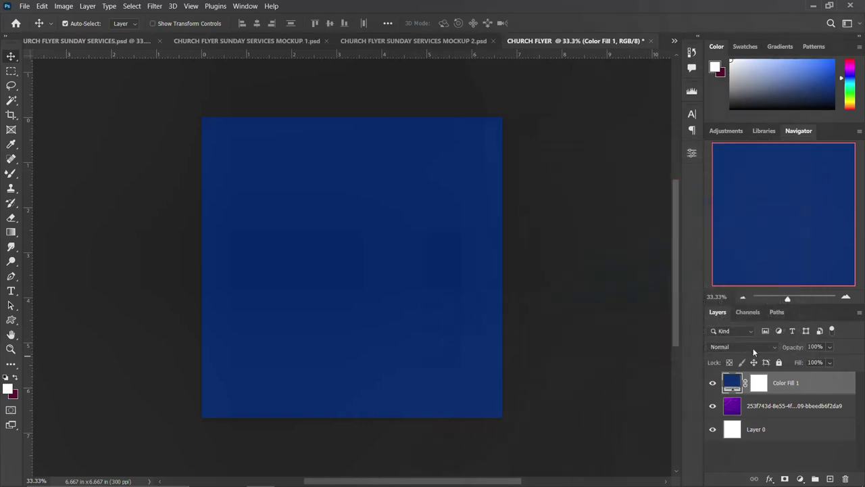
Set the Color Fill 1 layer's blend mode to Vivid Light
{"action": "left_click", "coordinate": [752, 346]}
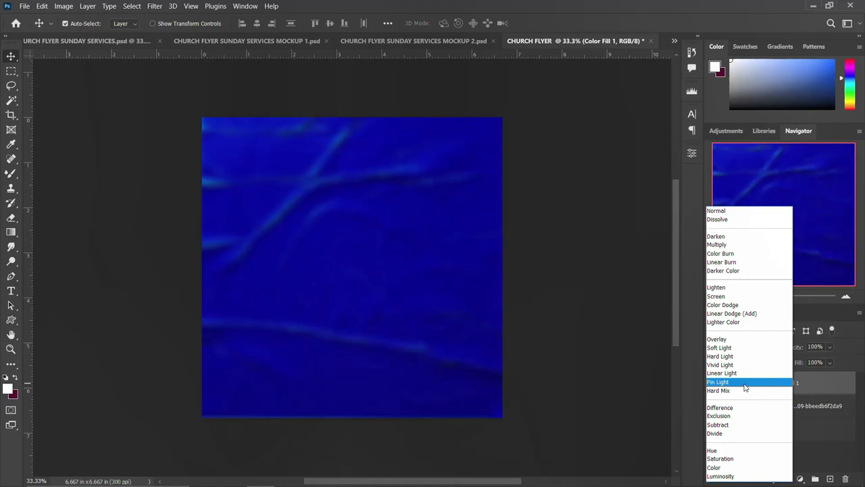
{"action": "left_click", "coordinate": [745, 383]}
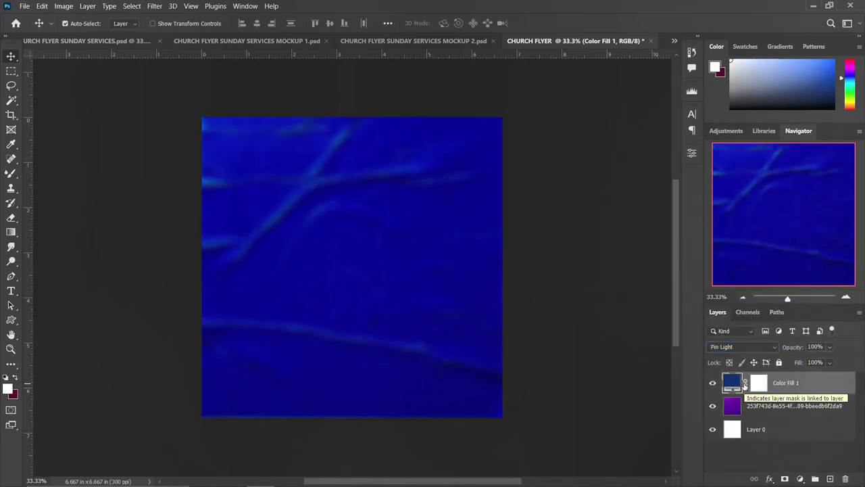
{"action": "key", "text": "Up"}
{"action": "key", "text": "Up"}
{"action": "left_click", "coordinate": [748, 344]}
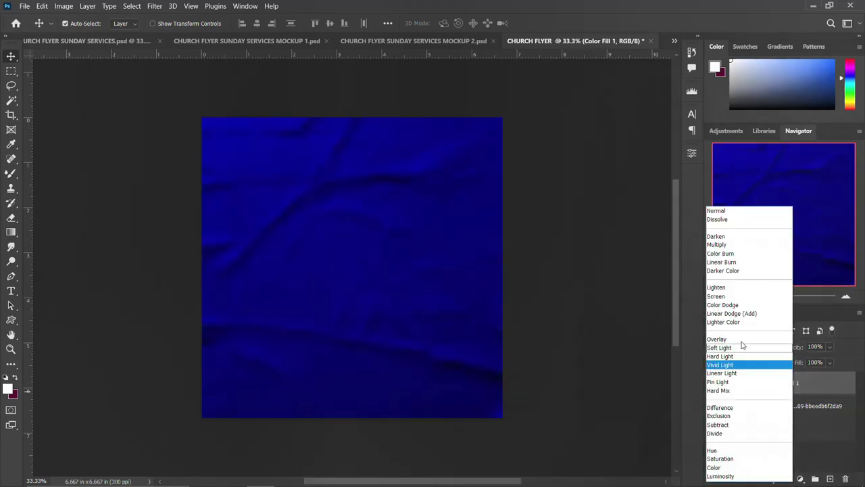
{"action": "left_click", "coordinate": [735, 365]}
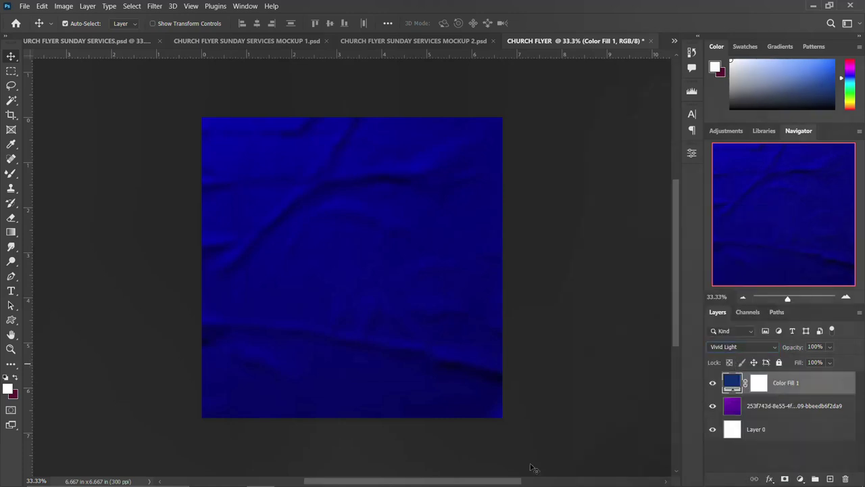
Bring the Heaven 037 doorway photo from Downloads into Photoshop's Camera Raw window
{"action": "left_click", "coordinate": [232, 475]}
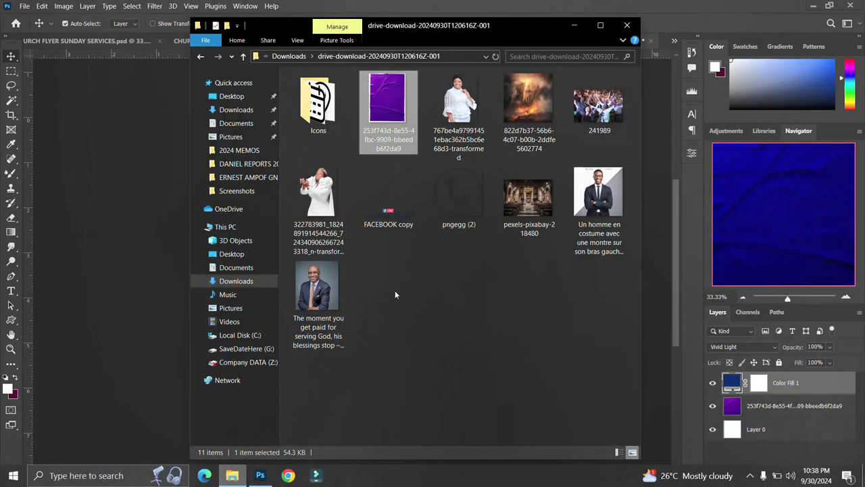
{"action": "left_click", "coordinate": [531, 214]}
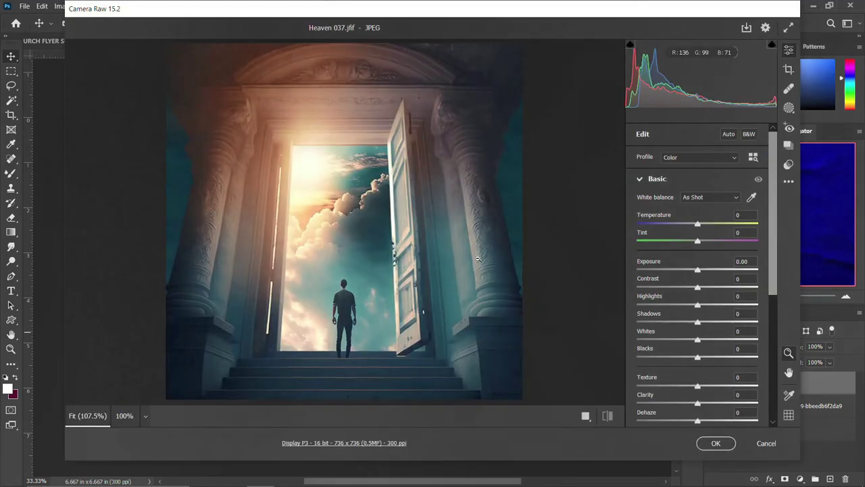
Place Heaven 037 from Camera Raw and scale it up to fill the canvas
{"action": "left_click", "coordinate": [716, 443]}
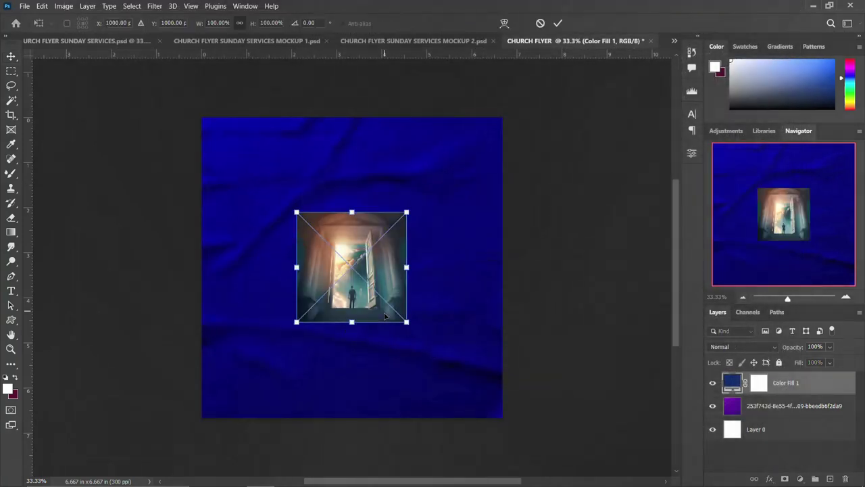
{"action": "left_click_drag", "start_coordinate": [408, 323], "coordinate": [495, 429]}
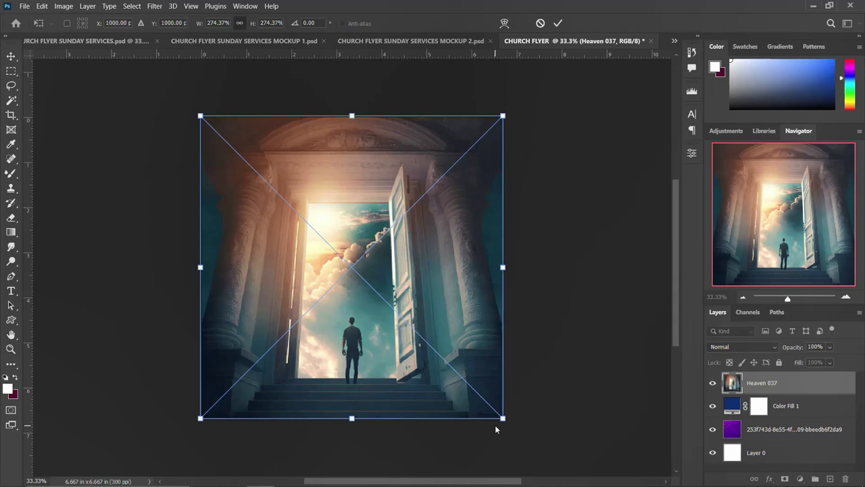
{"action": "key", "text": "Return"}
{"action": "left_click", "coordinate": [740, 346]}
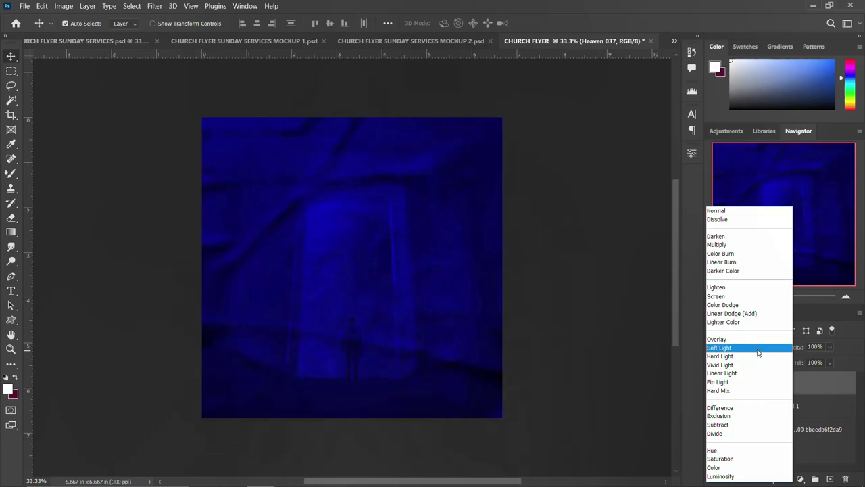
Set the Heaven 037 layer to Hard Light blend mode at 40% opacity
{"action": "left_click", "coordinate": [760, 356]}
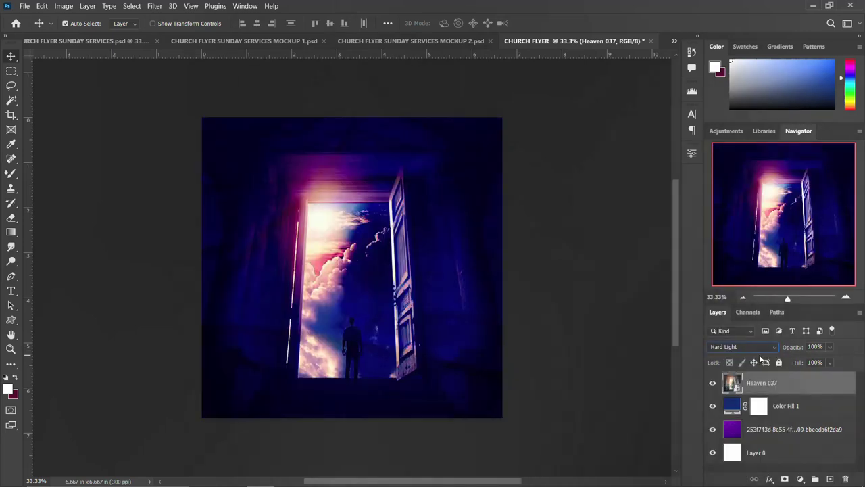
{"action": "left_click", "coordinate": [785, 347]}
{"action": "type", "text": "50"}
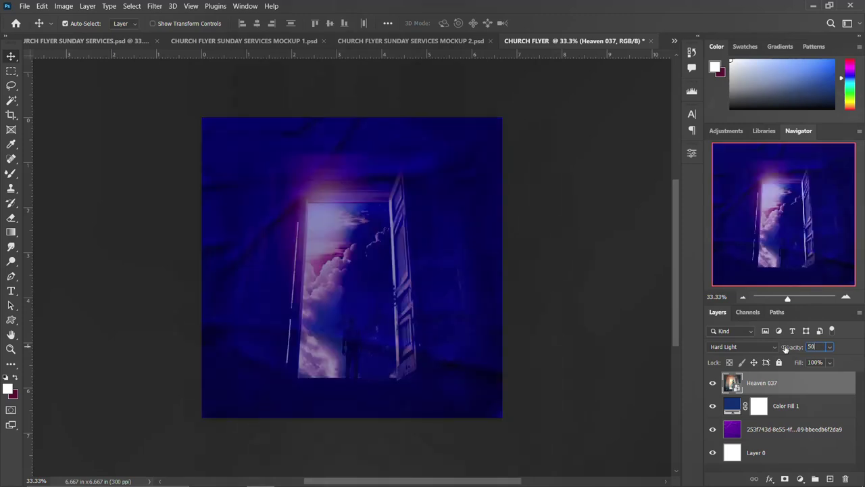
{"action": "key", "text": "Return"}
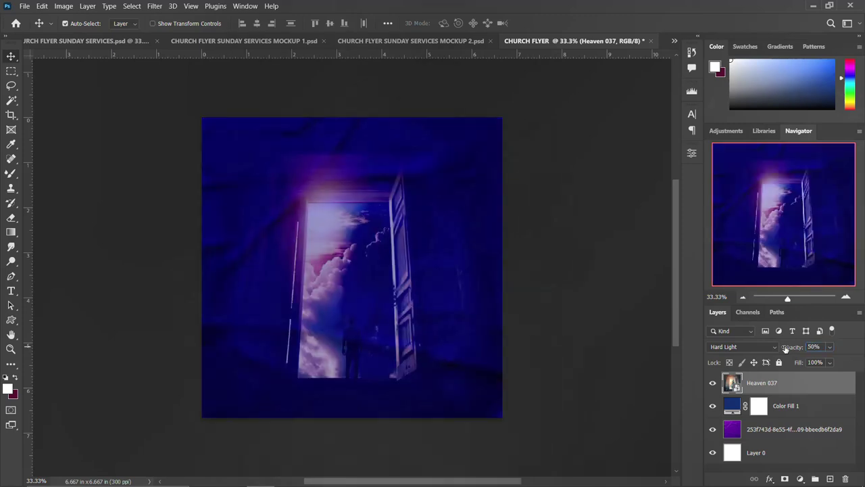
{"action": "left_click", "coordinate": [785, 348]}
{"action": "type", "text": "40"}
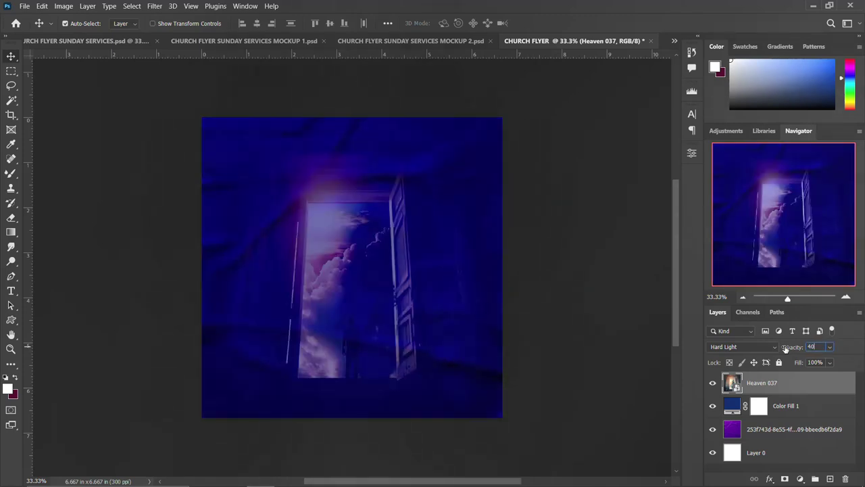
{"action": "key", "text": "Return"}
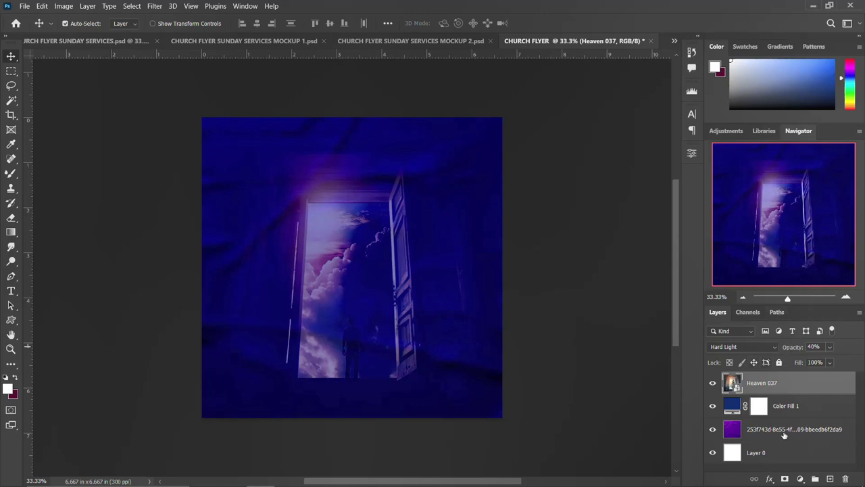
Group the four background layers into a group named BACKGROUND
{"action": "left_click", "coordinate": [775, 452], "text": "shift"}
{"action": "key", "text": "ctrl+g"}
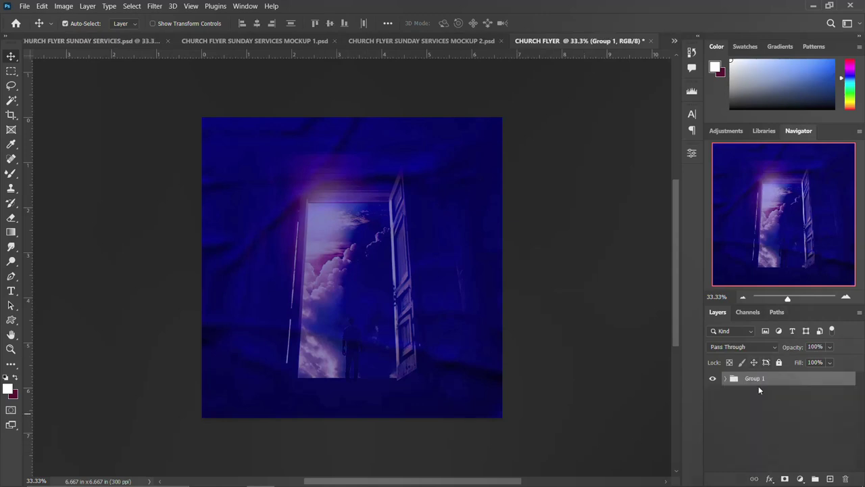
{"action": "double_click", "coordinate": [757, 379]}
{"action": "type", "text": "BACKGROUND"}
{"action": "key", "text": "Return"}
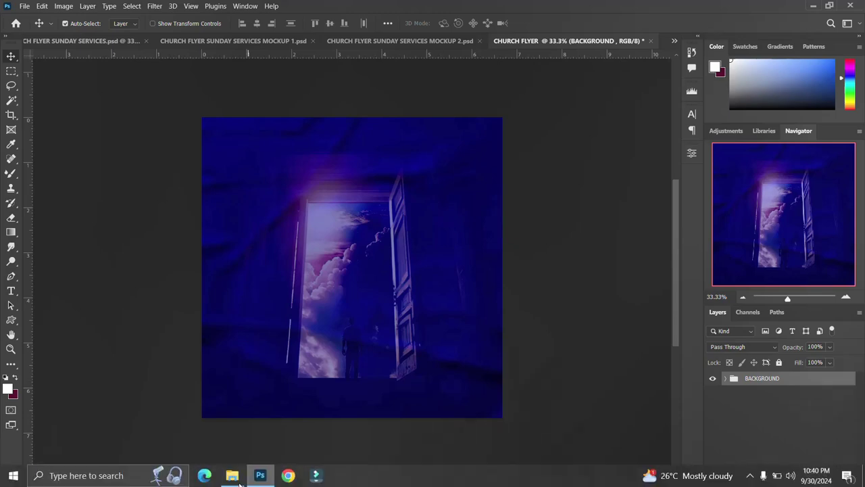
Drag the FACEBOOK copy image from Downloads onto the flyer
{"action": "mouse_move", "coordinate": [231, 475]}
{"action": "left_click", "coordinate": [222, 423]}
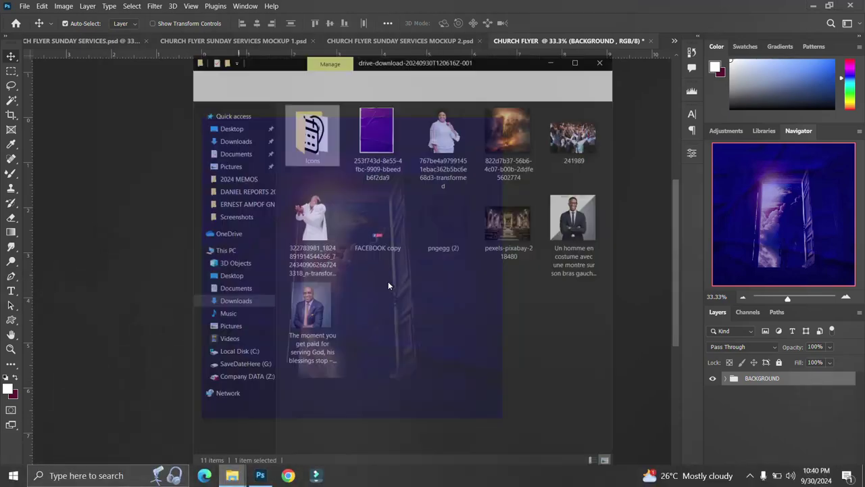
{"action": "left_click", "coordinate": [384, 200]}
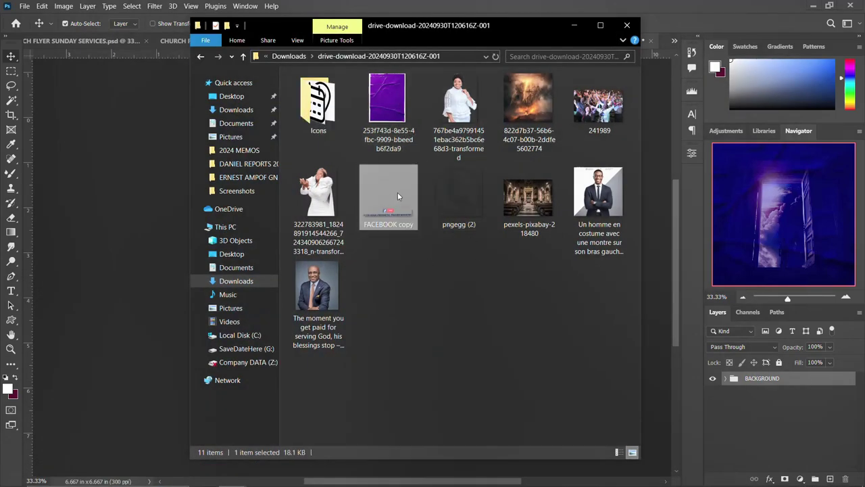
{"action": "left_click_drag", "start_coordinate": [397, 192], "coordinate": [131, 207]}
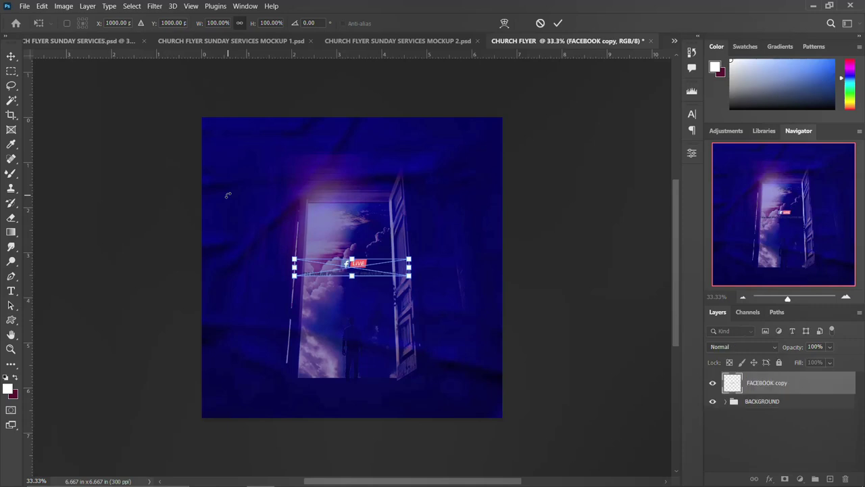
Commit the FACEBOOK copy Live badge and move it to the flyer's top centre
{"action": "key", "text": "Return"}
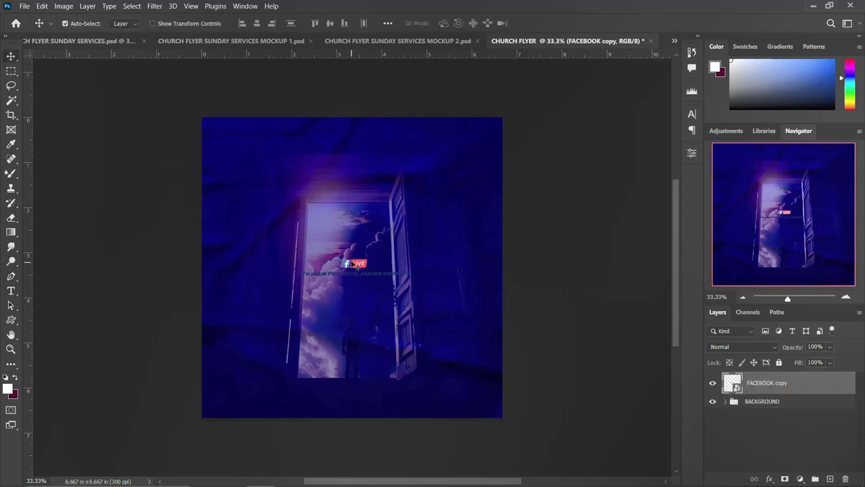
{"action": "left_click_drag", "start_coordinate": [355, 265], "coordinate": [354, 138]}
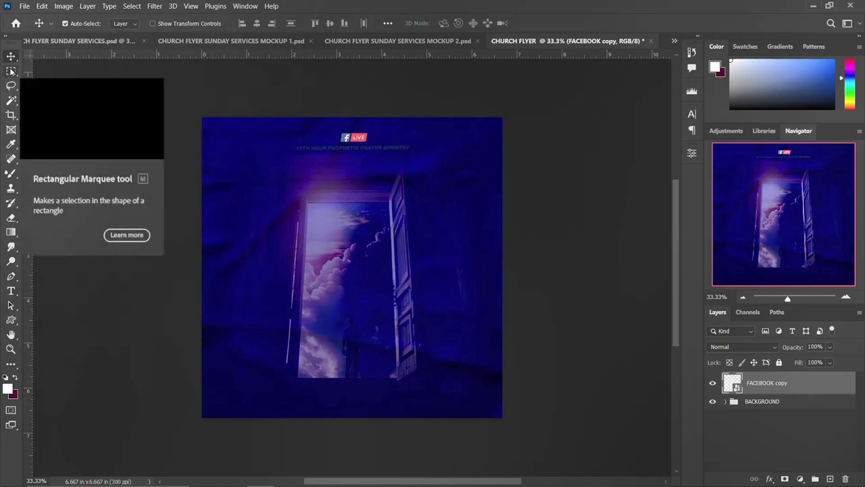
Copy the ministry text line onto Layer 1 and give it a white #ffffff Color Overlay
{"action": "left_click_drag", "start_coordinate": [11, 71], "coordinate": [61, 72]}
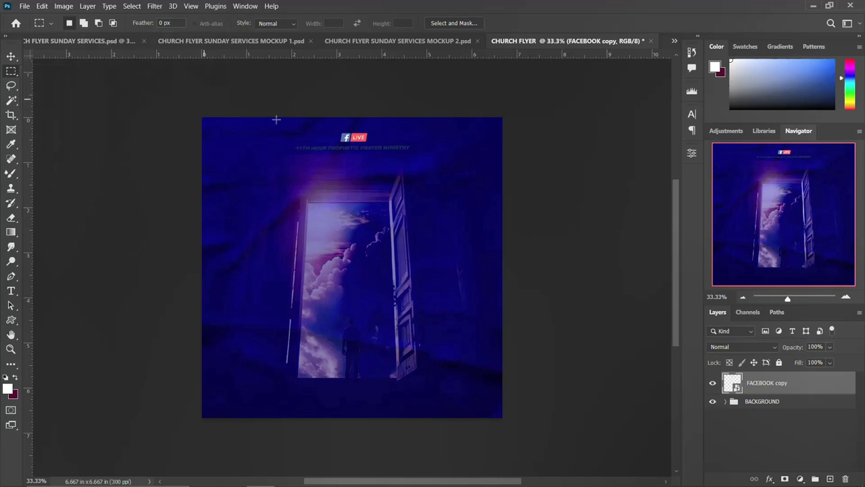
{"action": "left_click_drag", "start_coordinate": [432, 156], "coordinate": [266, 142]}
{"action": "key", "text": "ctrl+j"}
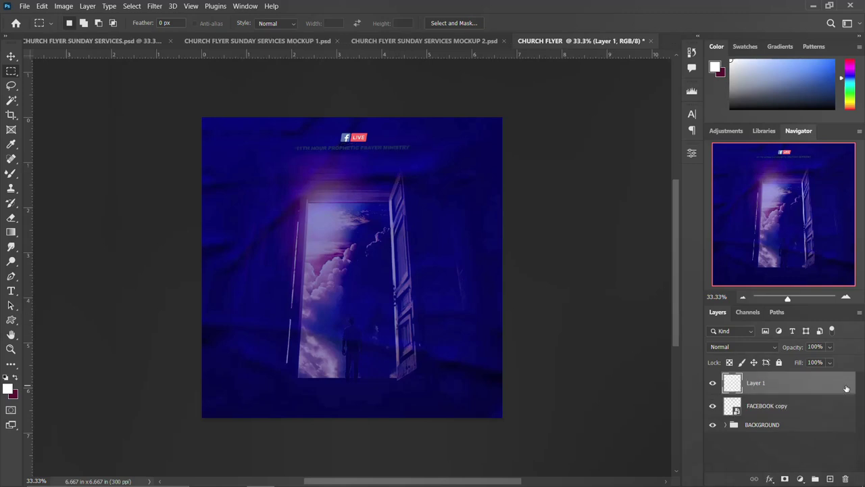
{"action": "double_click", "coordinate": [809, 380]}
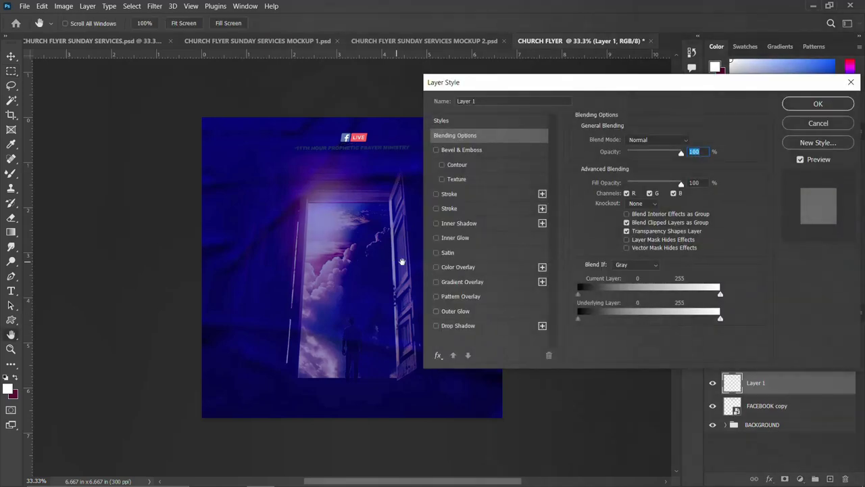
{"action": "left_click", "coordinate": [460, 272]}
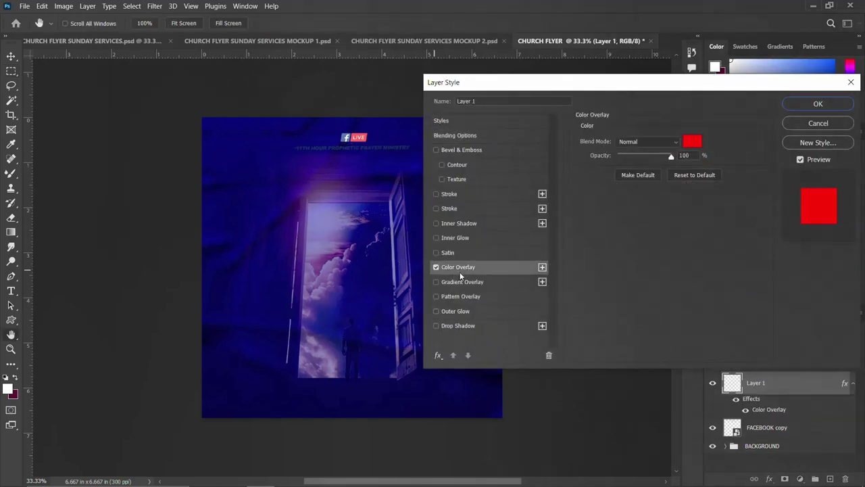
{"action": "left_click", "coordinate": [692, 141]}
{"action": "type", "text": "ffffff"}
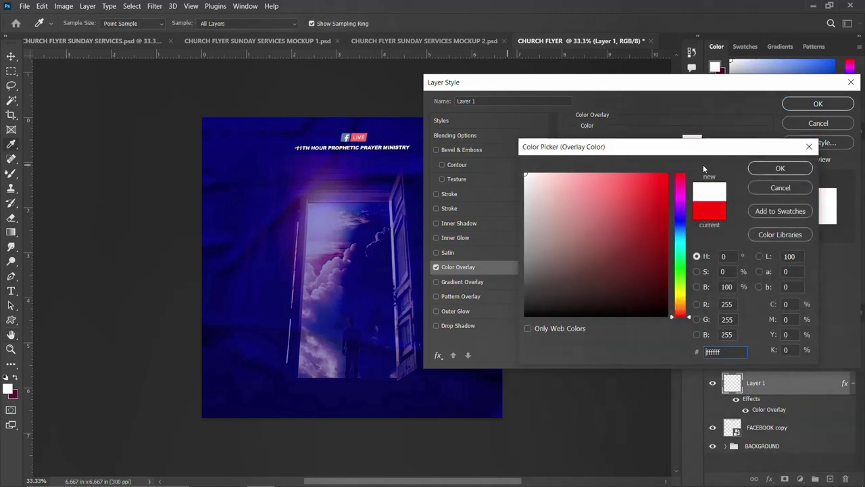
{"action": "left_click", "coordinate": [773, 167]}
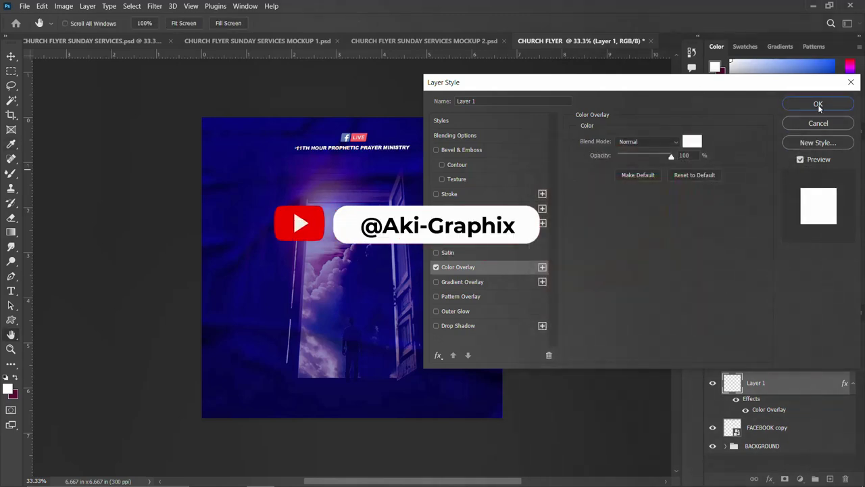
{"action": "left_click", "coordinate": [818, 104]}
Group Layer 1 with the FACEBOOK copy badge and name the group LOGO
{"action": "left_click", "coordinate": [760, 426], "text": "shift"}
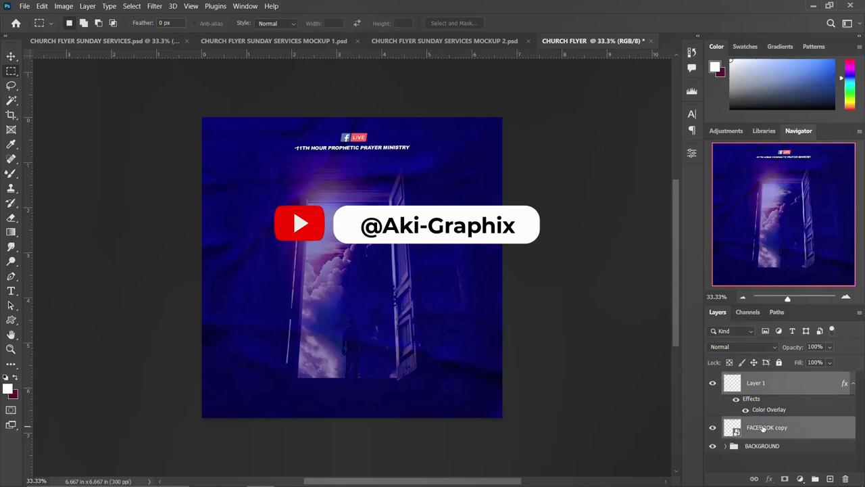
{"action": "key", "text": "ctrl+g"}
{"action": "double_click", "coordinate": [755, 380]}
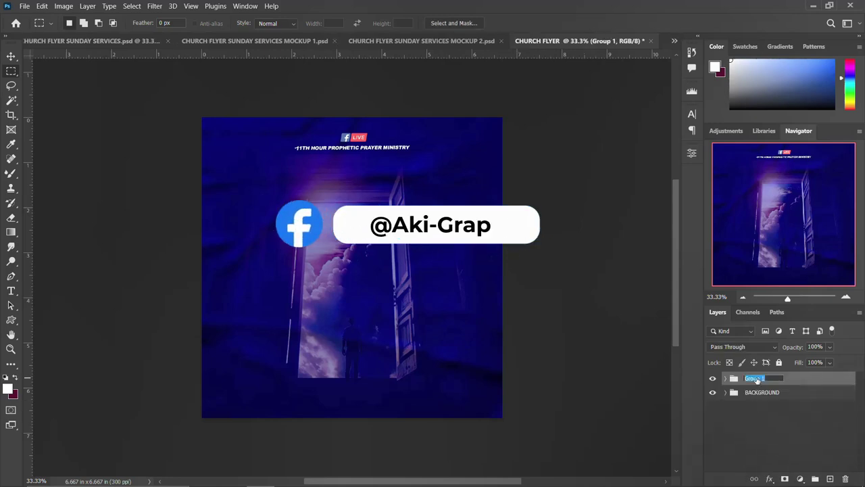
{"action": "type", "text": "LOGO"}
{"action": "key", "text": "Return"}
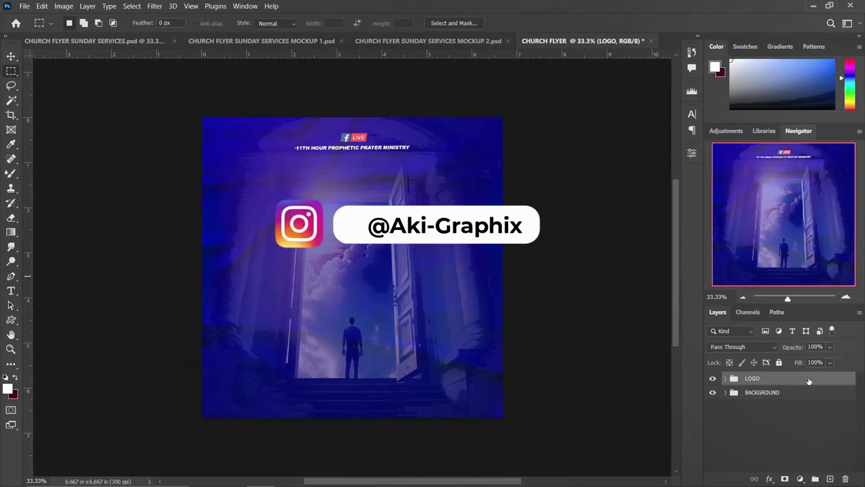
Add a 6-column, 5-row guide layout with 0.067 in margins, then start a text layer
{"action": "left_click", "coordinate": [10, 55]}
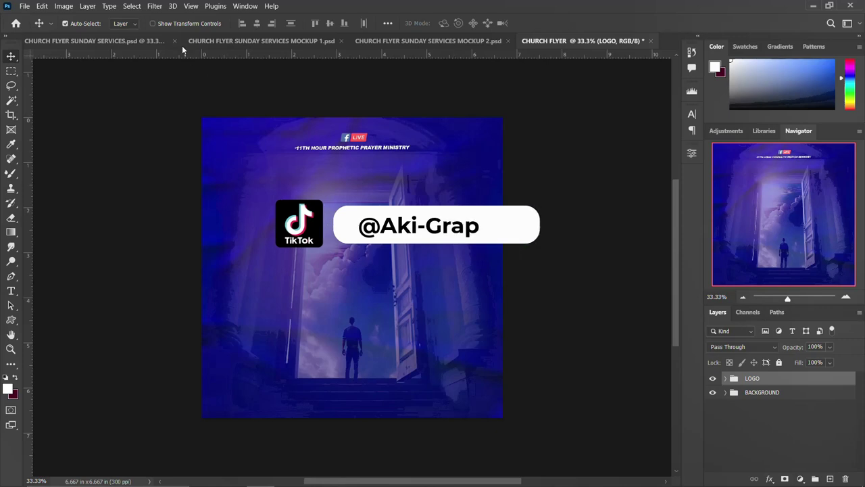
{"action": "left_click", "coordinate": [192, 7]}
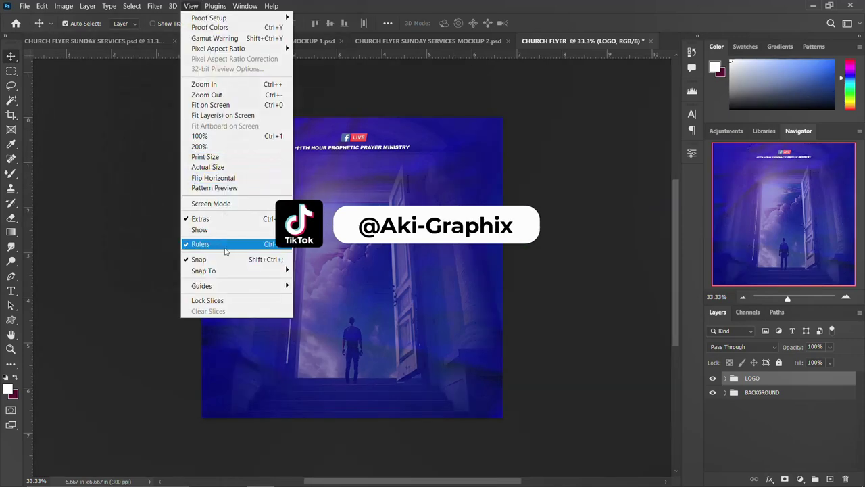
{"action": "mouse_move", "coordinate": [218, 286]}
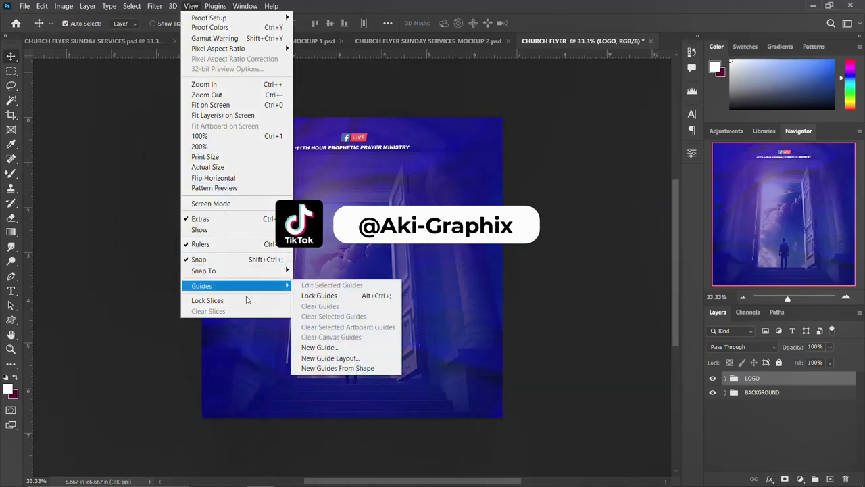
{"action": "left_click", "coordinate": [330, 358]}
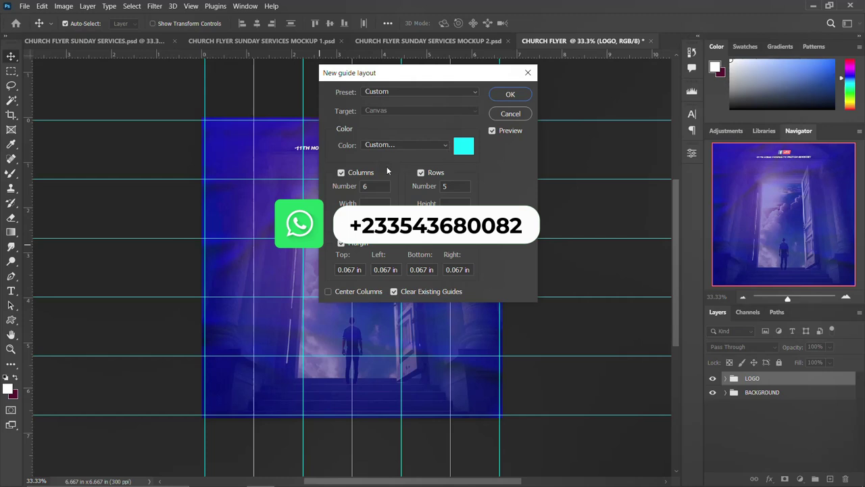
{"action": "double_click", "coordinate": [382, 185]}
{"action": "left_click", "coordinate": [451, 186]}
{"action": "left_click", "coordinate": [511, 94]}
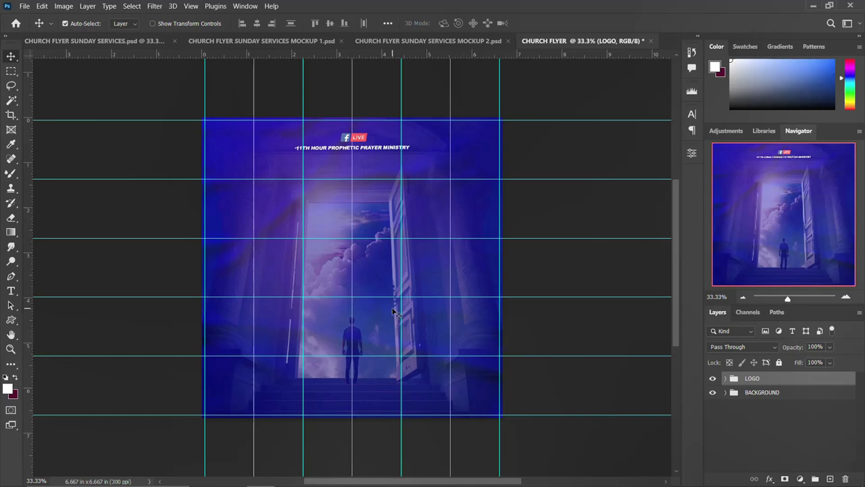
{"action": "key", "text": "t"}
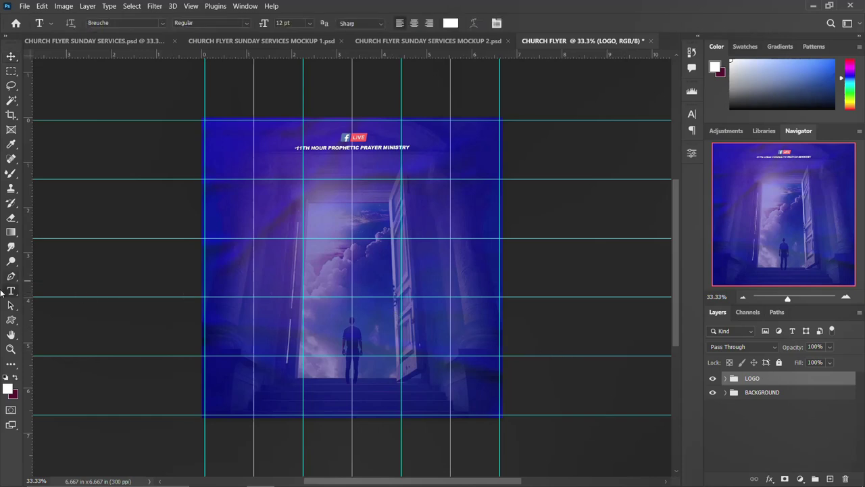
{"action": "left_click", "coordinate": [327, 216]}
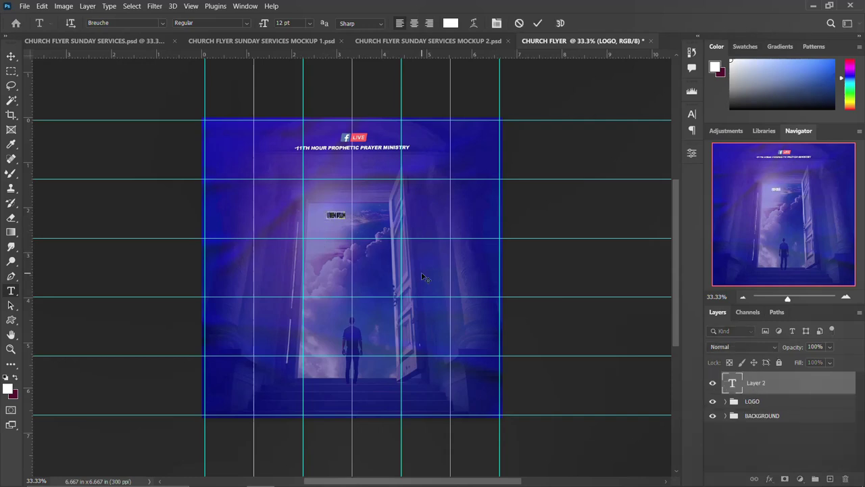
Replace the placeholder with 'sunday' and scale it large across the flyer's upper middle
{"action": "key", "text": "BackSpace"}
{"action": "type", "text": "sunday"}
{"action": "key", "text": "ctrl+Return"}
{"action": "key", "text": "ctrl+t"}
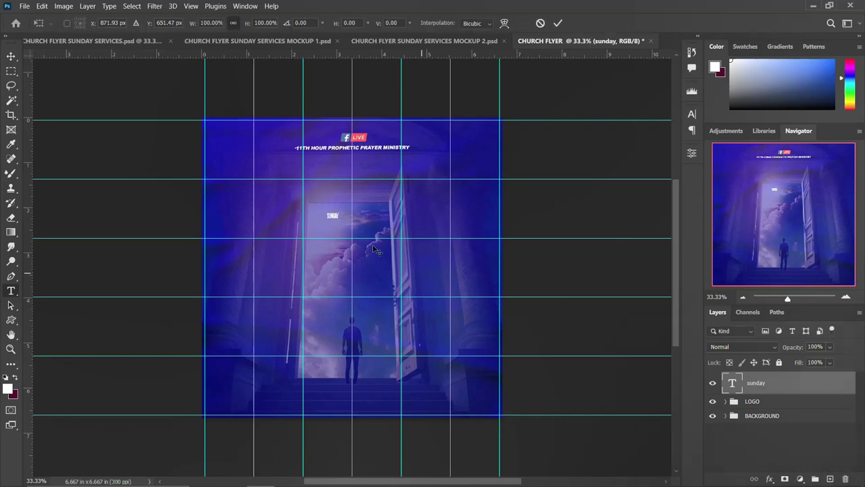
{"action": "left_click_drag", "start_coordinate": [338, 217], "coordinate": [399, 263]}
{"action": "left_click_drag", "start_coordinate": [386, 229], "coordinate": [406, 233]}
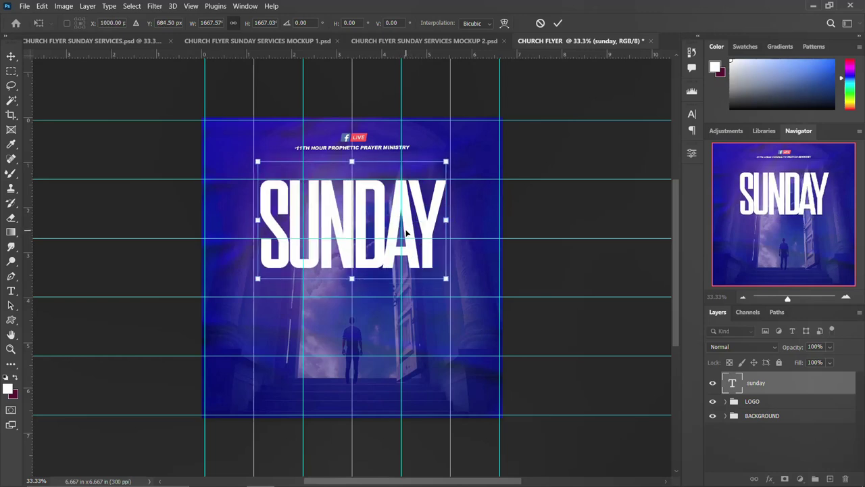
{"action": "key", "text": "Return"}
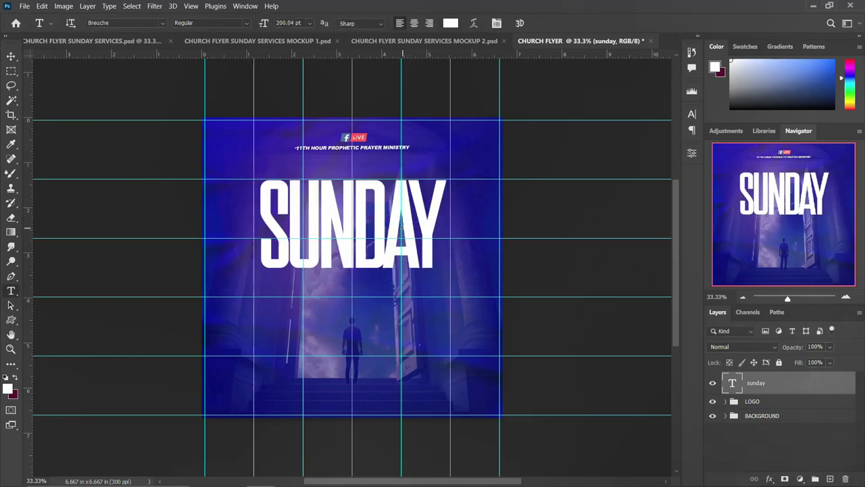
{"action": "key", "text": "v"}
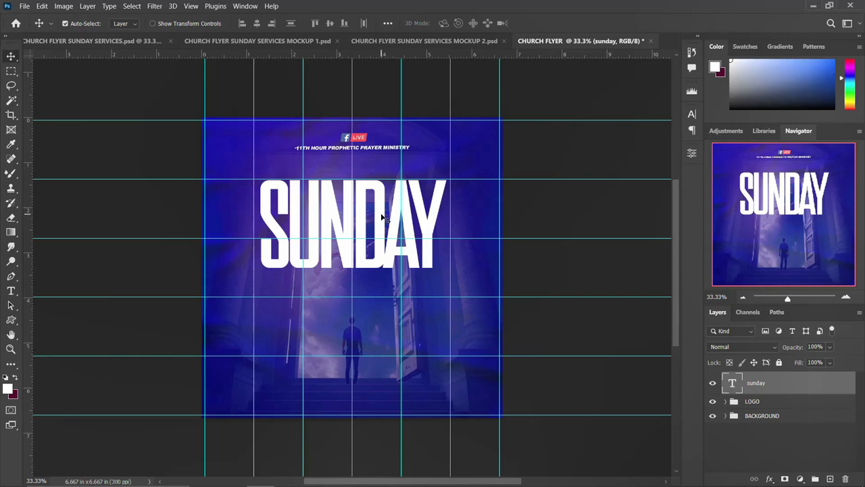
Duplicate SUNDAY below itself and retype the copy as SERVICES
{"action": "left_click_drag", "start_coordinate": [382, 207], "coordinate": [384, 294]}
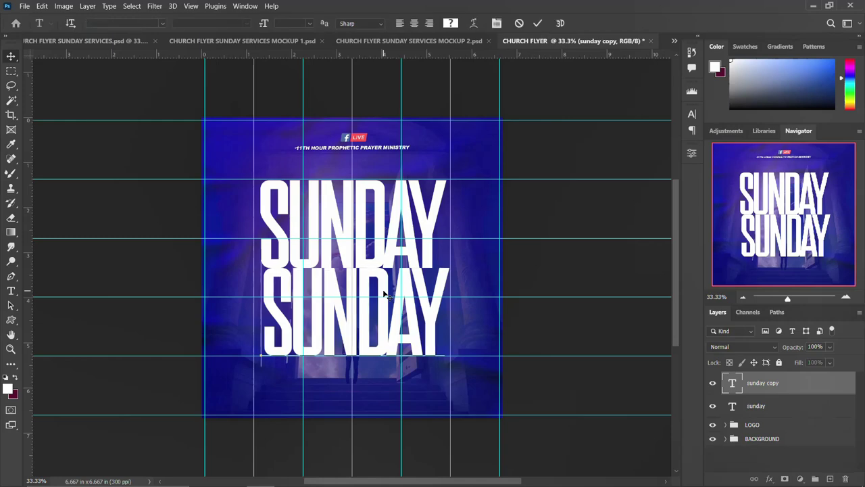
{"action": "double_click", "coordinate": [286, 289]}
{"action": "left_click_drag", "start_coordinate": [262, 291], "coordinate": [447, 294]}
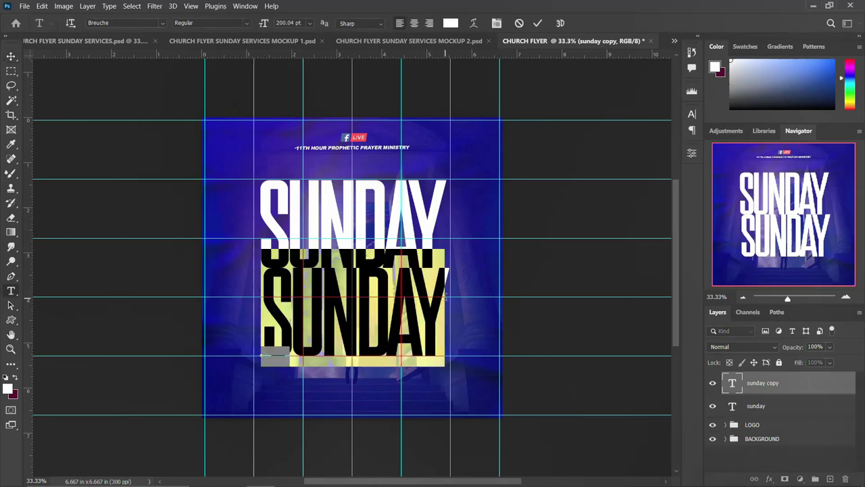
{"action": "type", "text": "SER"}
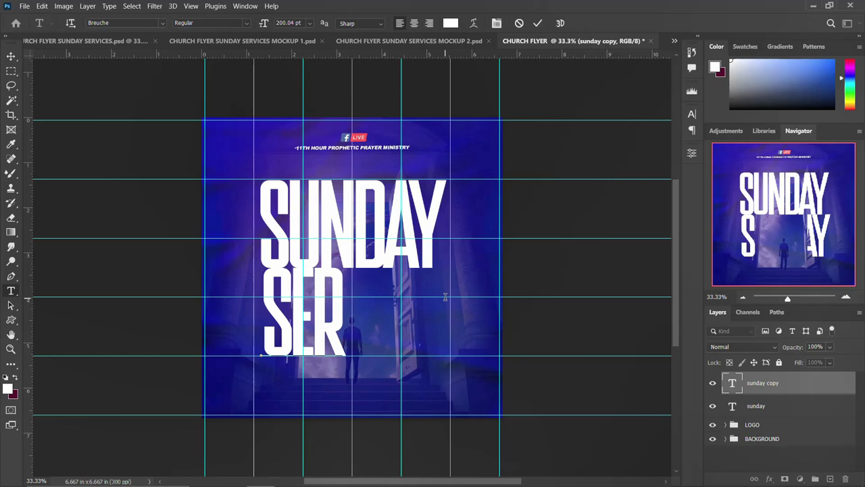
{"action": "type", "text": "VICES"}
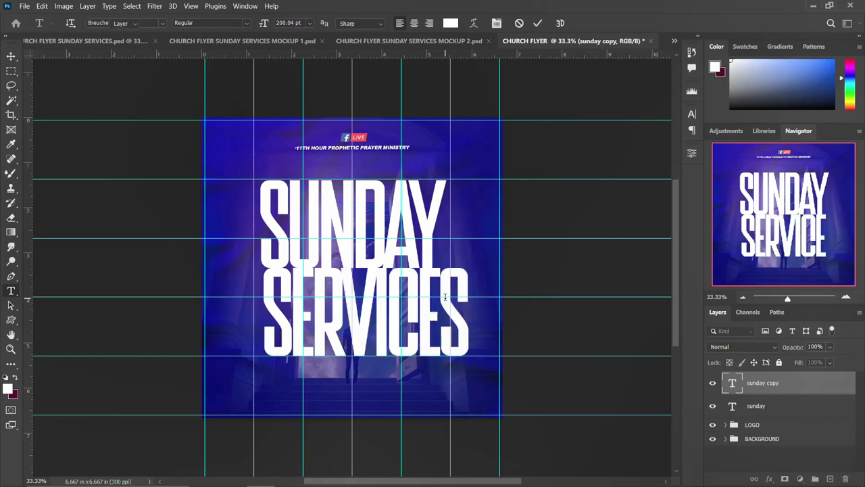
{"action": "key", "text": "ctrl+Return"}
{"action": "key", "text": "v"}
Resize SERVICES to about 93% and shift it left to line up under SUNDAY
{"action": "key", "text": "ctrl+t"}
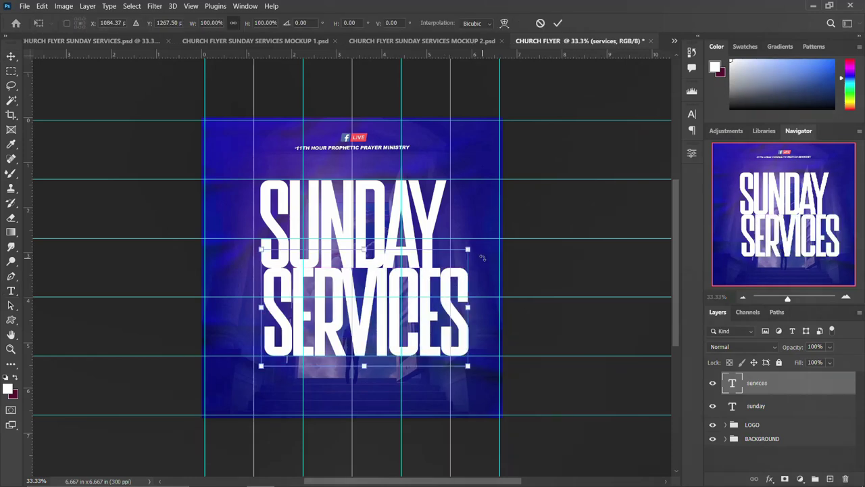
{"action": "left_click_drag", "start_coordinate": [468, 249], "coordinate": [454, 256]}
{"action": "left_click_drag", "start_coordinate": [422, 327], "coordinate": [408, 322]}
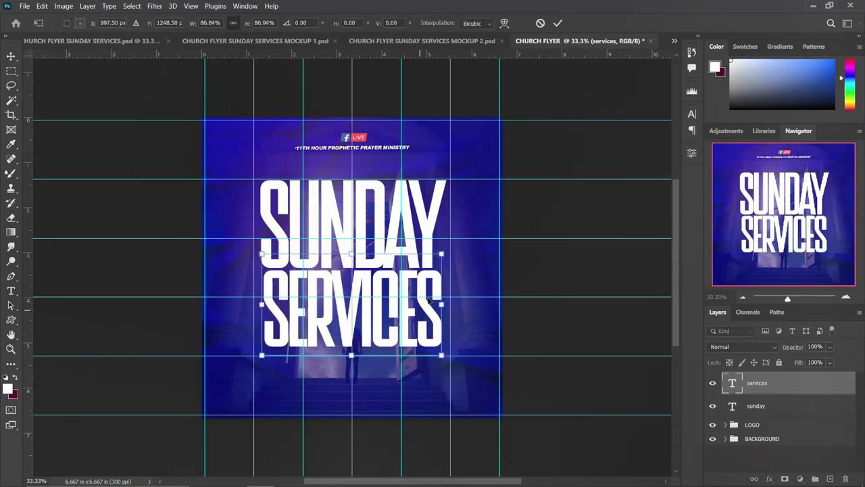
{"action": "left_click_drag", "start_coordinate": [441, 253], "coordinate": [451, 250]}
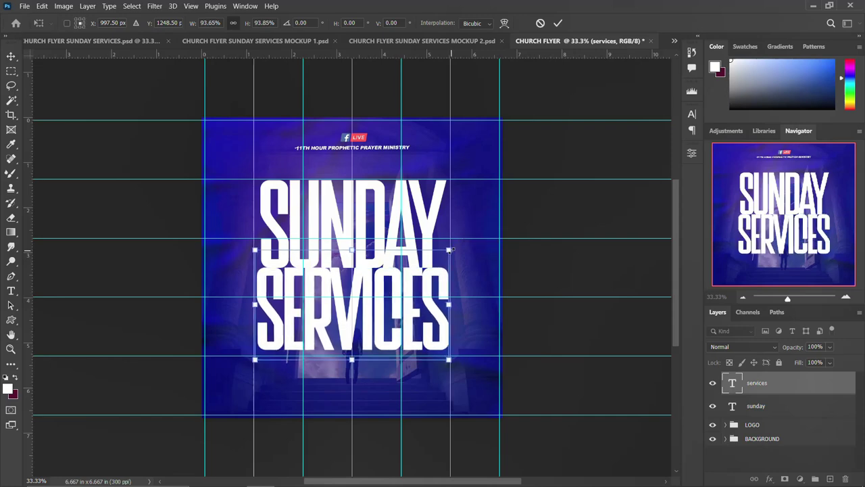
{"action": "key", "text": "Return"}
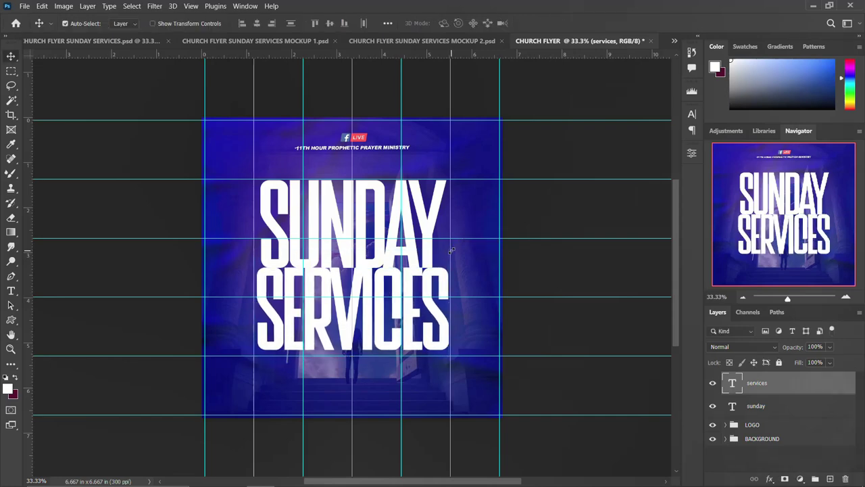
{"action": "left_click", "coordinate": [409, 217]}
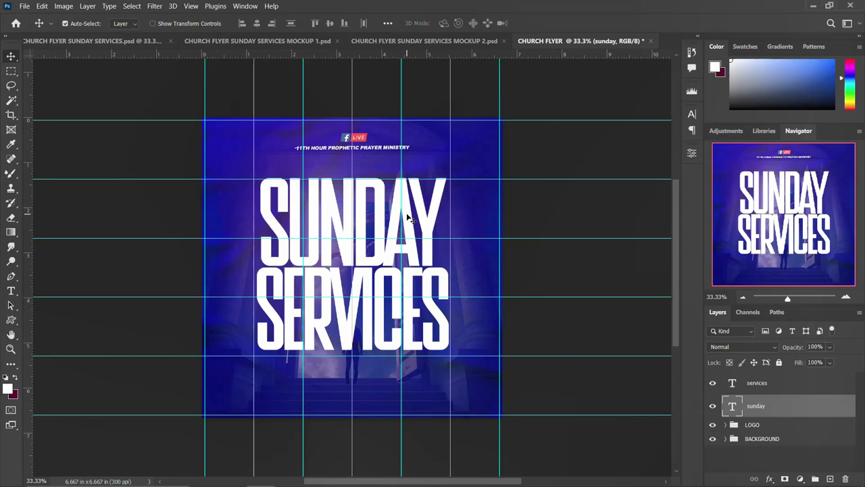
Enlarge SUNDAY to about 104% and move it up slightly
{"action": "key", "text": "ctrl+t"}
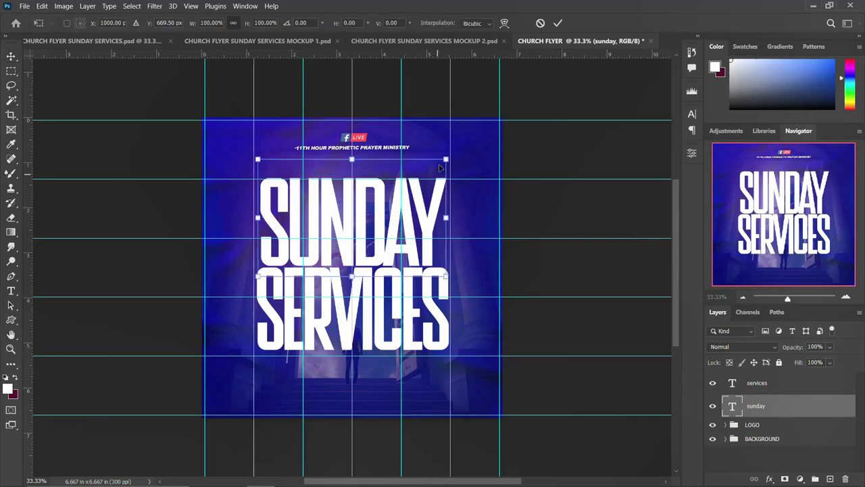
{"action": "left_click_drag", "start_coordinate": [446, 159], "coordinate": [446, 158]}
{"action": "left_click_drag", "start_coordinate": [448, 156], "coordinate": [450, 157]}
{"action": "left_click_drag", "start_coordinate": [423, 205], "coordinate": [425, 196]}
{"action": "key", "text": "Return"}
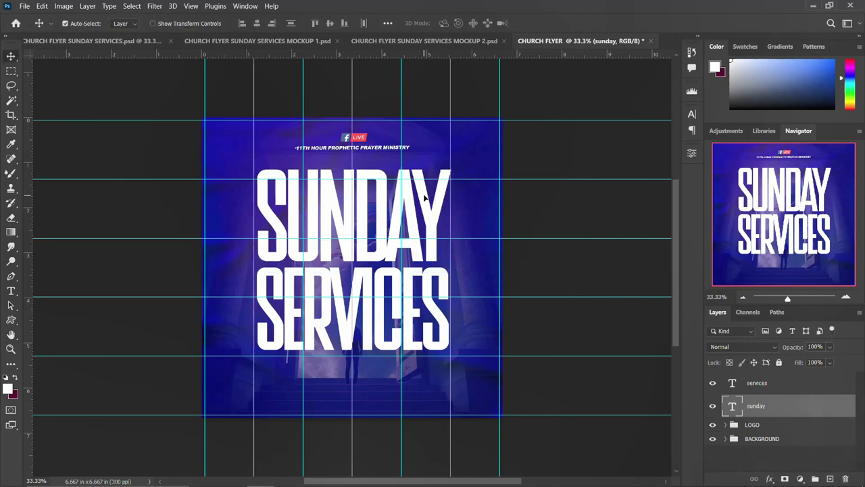
Shrink both title lines together slightly and shift them left and up
{"action": "left_click", "coordinate": [410, 283]}
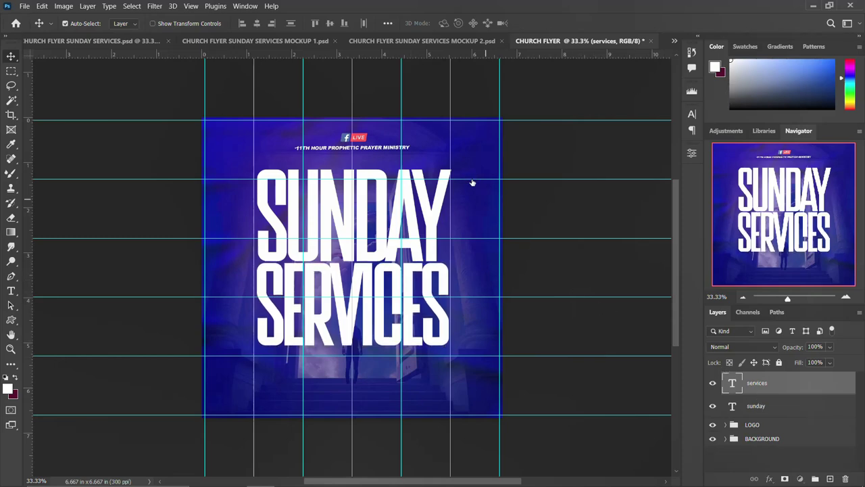
{"action": "left_click", "coordinate": [443, 181]}
{"action": "key", "text": "ctrl+t"}
{"action": "left_click_drag", "start_coordinate": [451, 150], "coordinate": [445, 147]}
{"action": "key", "text": "Escape"}
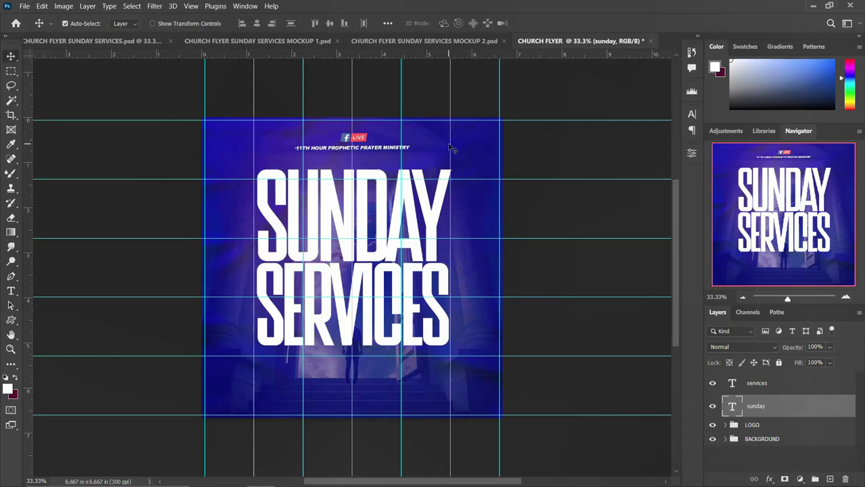
{"action": "left_click", "coordinate": [755, 392], "text": "shift"}
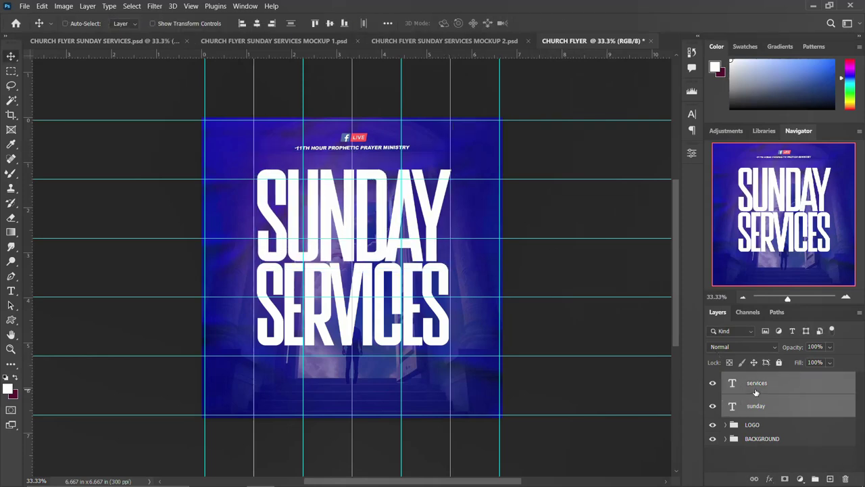
{"action": "key", "text": "ctrl+t"}
{"action": "left_click_drag", "start_coordinate": [451, 165], "coordinate": [439, 180]}
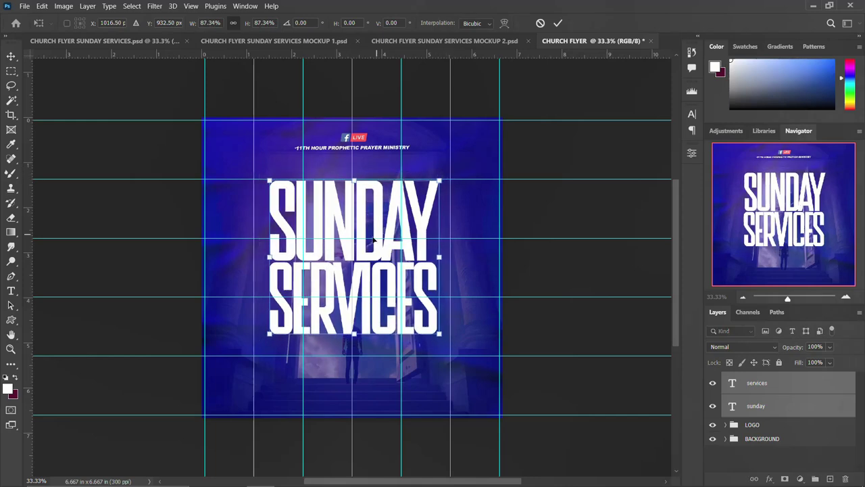
{"action": "left_click_drag", "start_coordinate": [373, 239], "coordinate": [386, 198]}
{"action": "key", "text": "Return"}
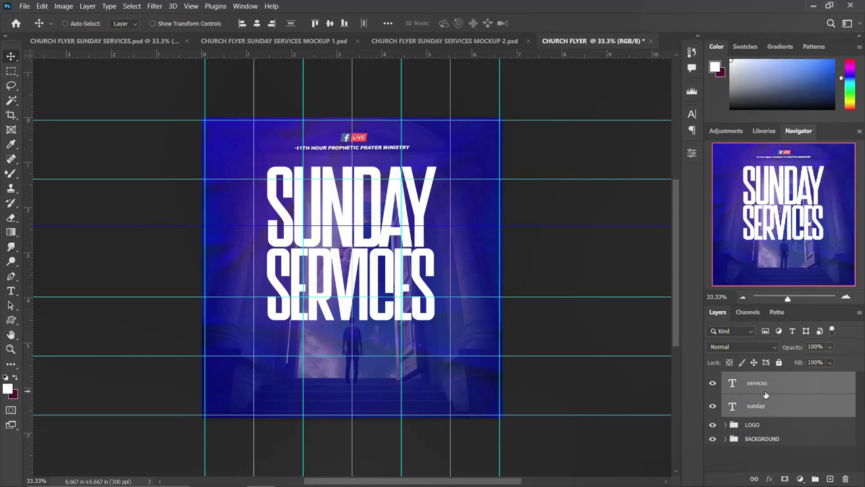
Group the sunday and services layers into a group named THEME and check its visibility
{"action": "key", "text": "ctrl+g"}
{"action": "double_click", "coordinate": [754, 380]}
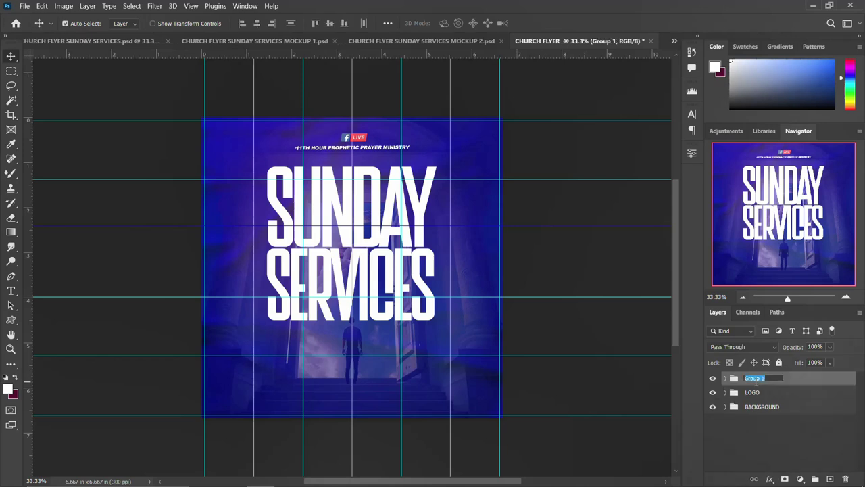
{"action": "type", "text": "THEME"}
{"action": "key", "text": "Return"}
{"action": "left_click", "coordinate": [713, 380]}
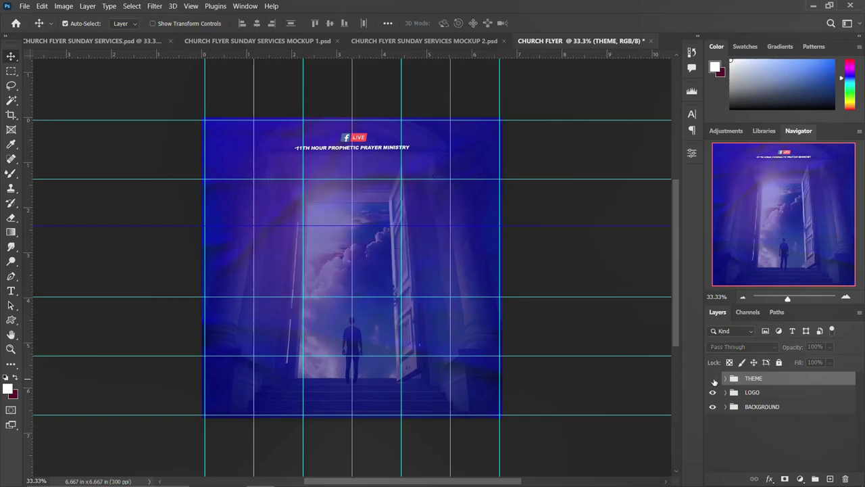
{"action": "left_click", "coordinate": [713, 380]}
Bring the drive-download folder forward and select the two women's photos
{"action": "mouse_move", "coordinate": [230, 481]}
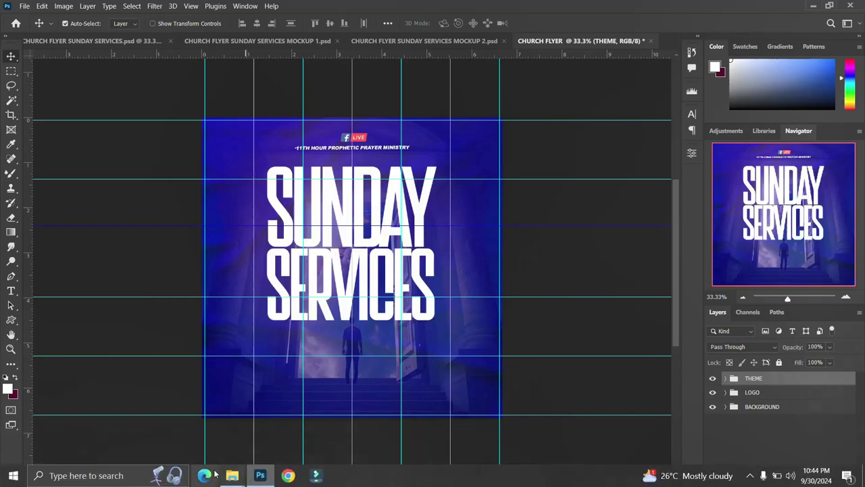
{"action": "left_click", "coordinate": [202, 426]}
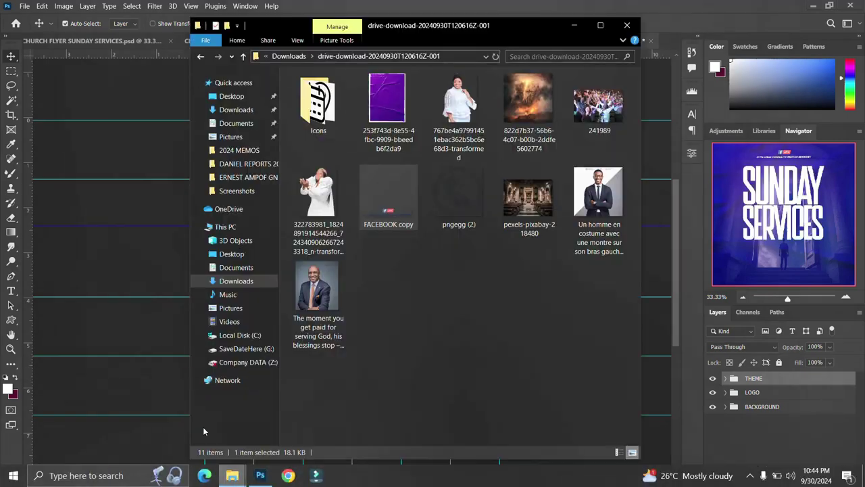
{"action": "left_click", "coordinate": [521, 275]}
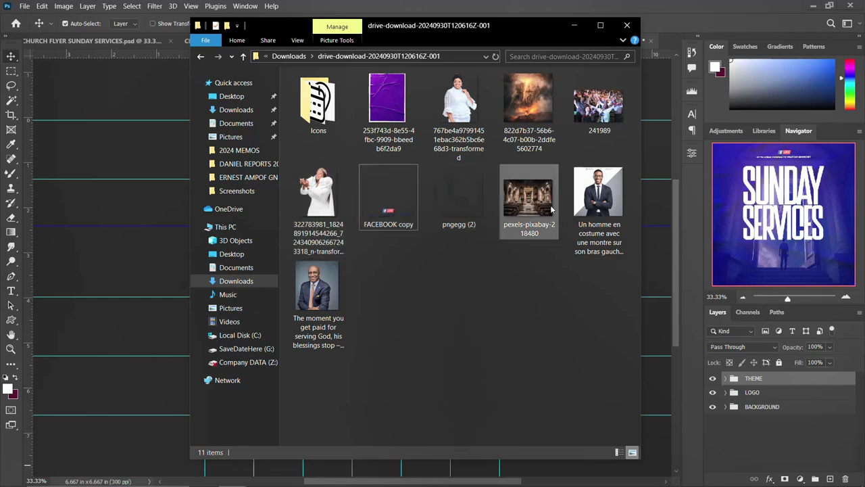
{"action": "left_click", "coordinate": [468, 119]}
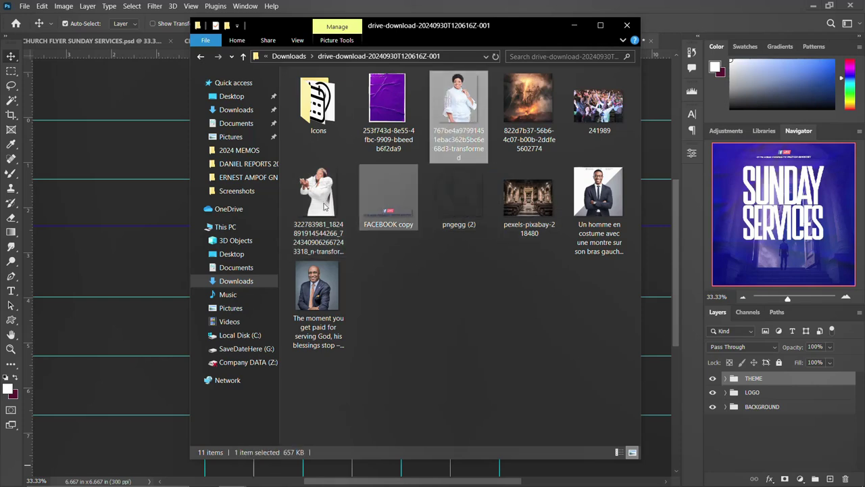
{"action": "left_click", "coordinate": [317, 196], "text": "ctrl"}
Place both women's photos, scale them to about 59% and move them to the flyer bottom
{"action": "left_click_drag", "start_coordinate": [460, 119], "coordinate": [98, 287]}
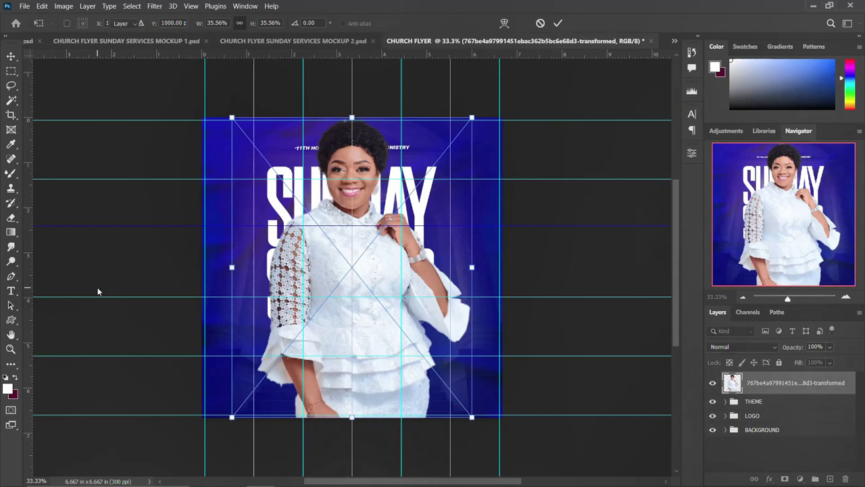
{"action": "key", "text": "Return"}
{"action": "key", "text": "Return"}
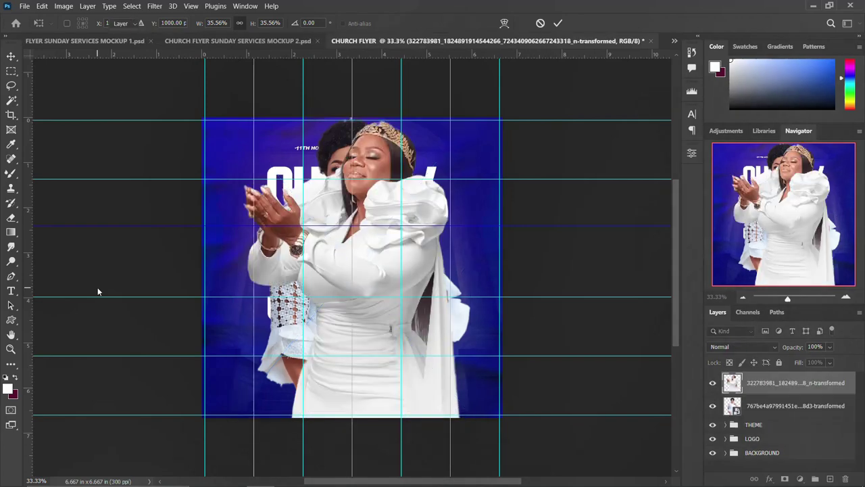
{"action": "left_click", "coordinate": [765, 404]}
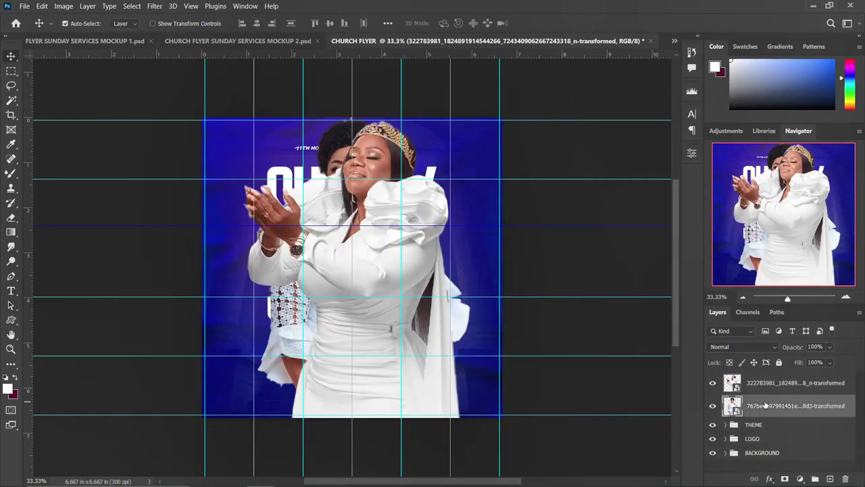
{"action": "left_click", "coordinate": [780, 390], "text": "shift"}
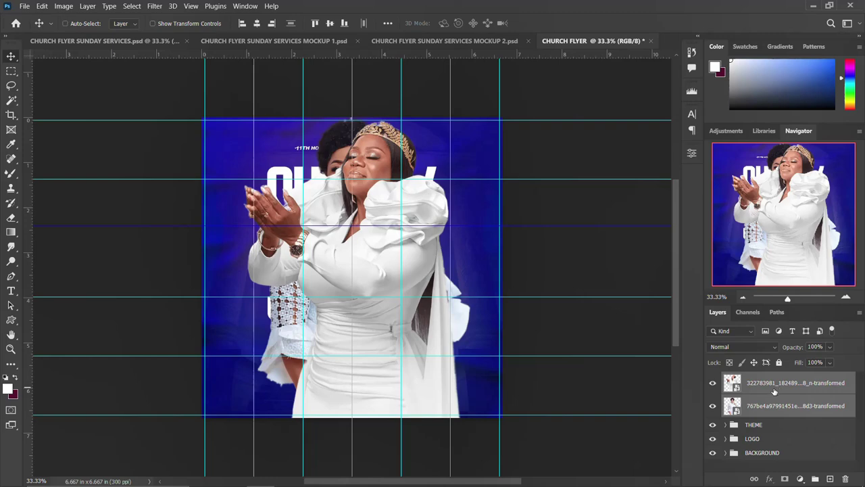
{"action": "key", "text": "ctrl+t"}
{"action": "left_click_drag", "start_coordinate": [458, 129], "coordinate": [425, 178]}
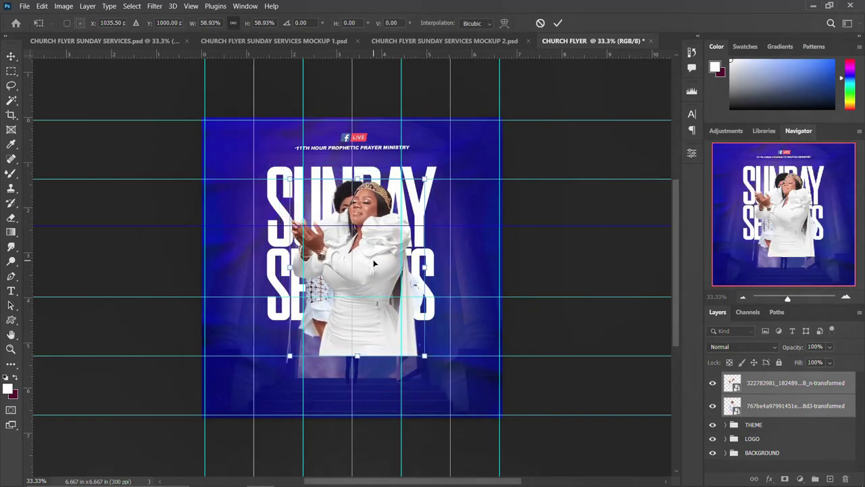
{"action": "left_click_drag", "start_coordinate": [370, 258], "coordinate": [358, 364]}
{"action": "key", "text": "Return"}
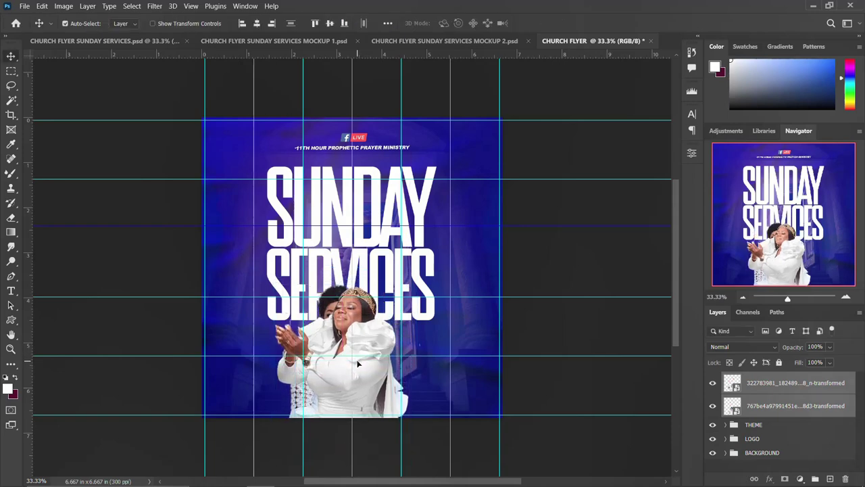
Move the crowned woman left and the other right, stacking the short-haired woman on top
{"action": "left_click", "coordinate": [803, 391]}
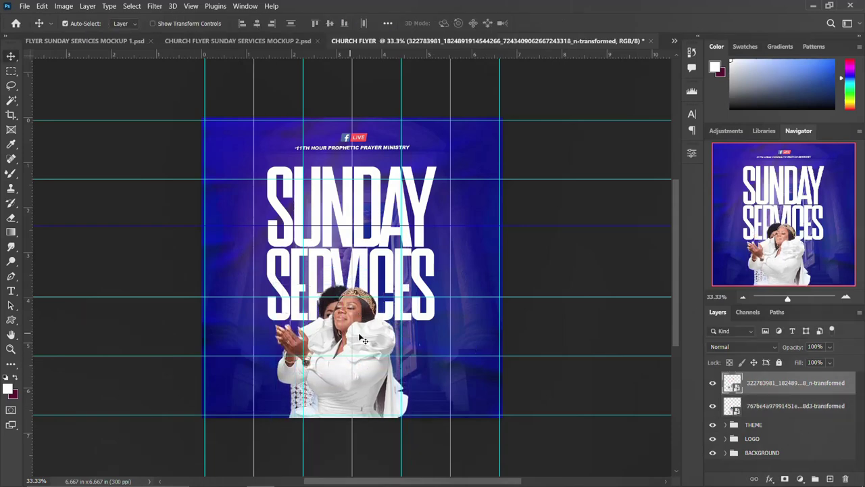
{"action": "left_click_drag", "start_coordinate": [379, 341], "coordinate": [333, 343]}
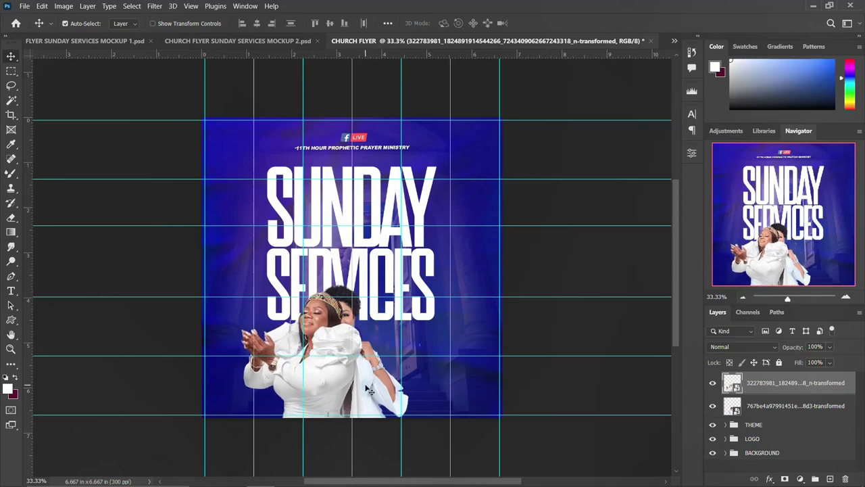
{"action": "left_click_drag", "start_coordinate": [365, 390], "coordinate": [411, 395]}
{"action": "left_click_drag", "start_coordinate": [788, 408], "coordinate": [787, 379]}
{"action": "left_click_drag", "start_coordinate": [382, 373], "coordinate": [393, 371]}
{"action": "left_click", "coordinate": [786, 408], "text": "shift"}
{"action": "key", "text": "ctrl+t"}
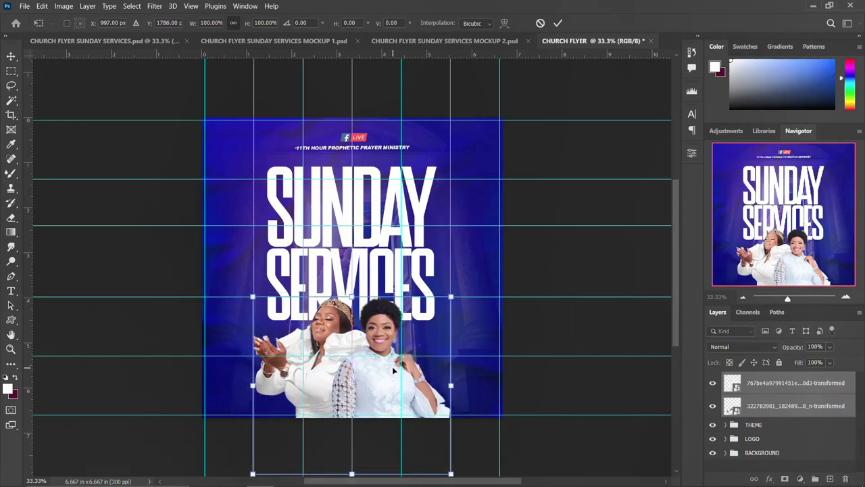
{"action": "key", "text": "Return"}
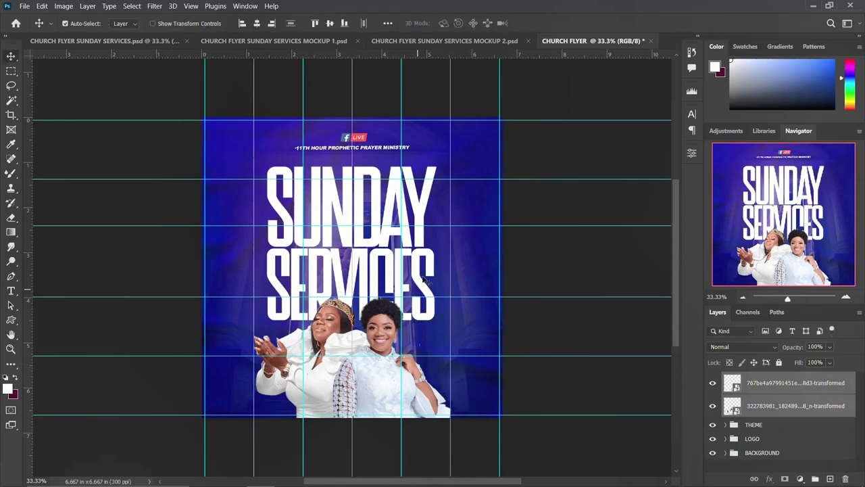
Nudge the THEME title group up two steps above the women
{"action": "left_click", "coordinate": [773, 427]}
{"action": "key", "text": "shift+Up"}
{"action": "key", "text": "shift+Up"}
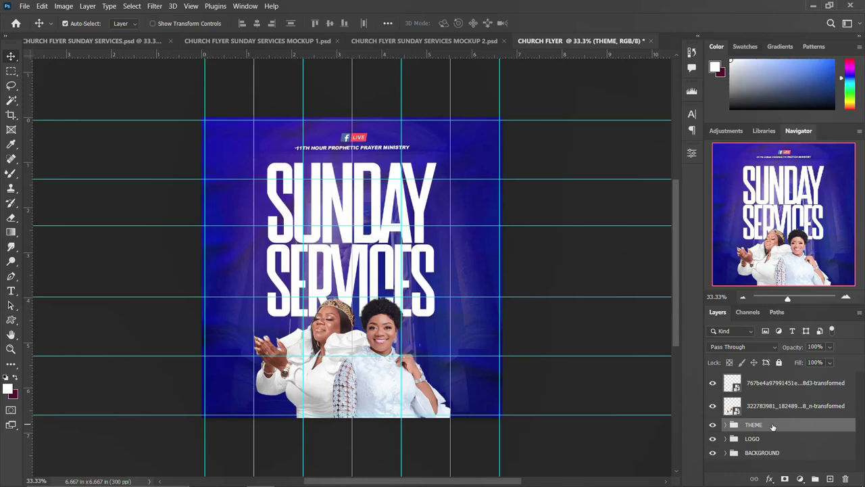
{"action": "key", "text": "shift+Up"}
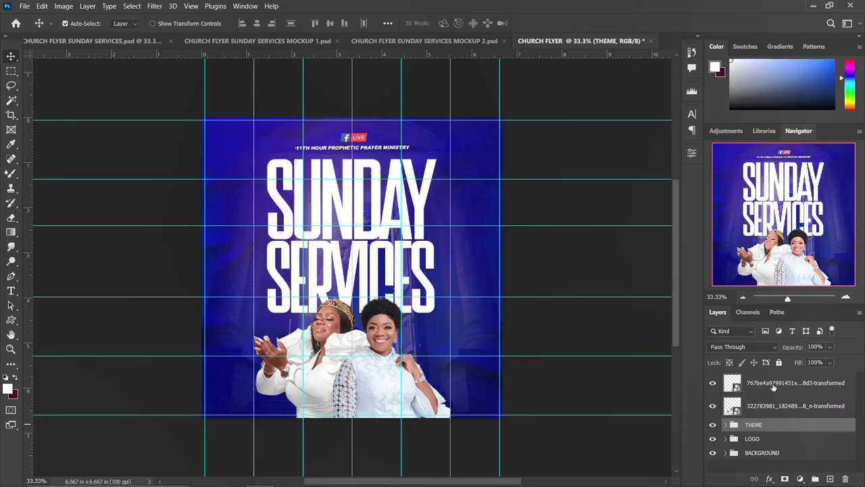
{"action": "left_click", "coordinate": [774, 385]}
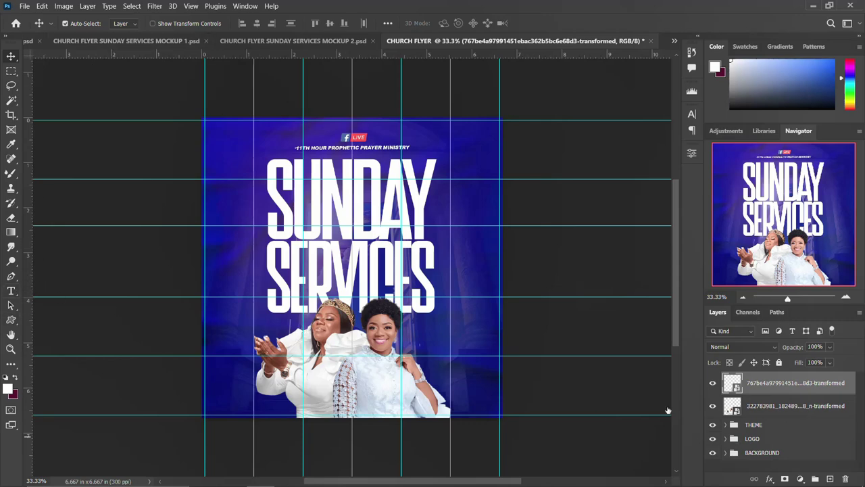
Add a two-line name label at 15 pt and move it right toward the first woman
{"action": "key", "text": "t"}
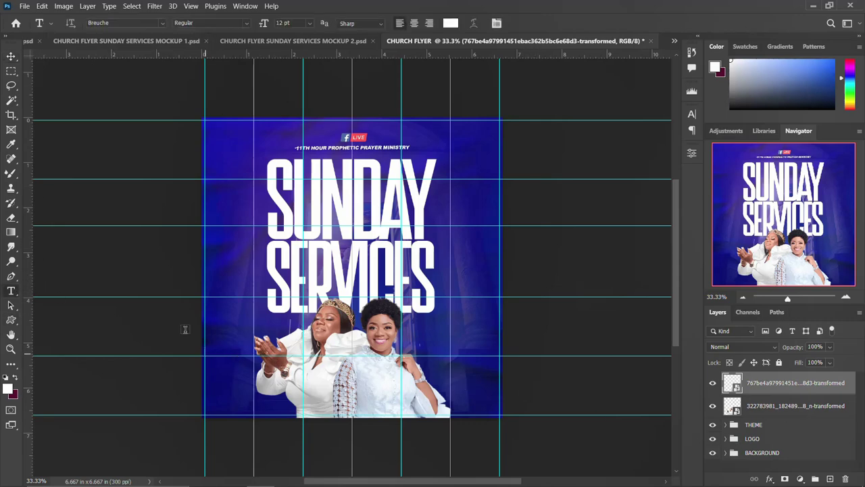
{"action": "left_click", "coordinate": [238, 323]}
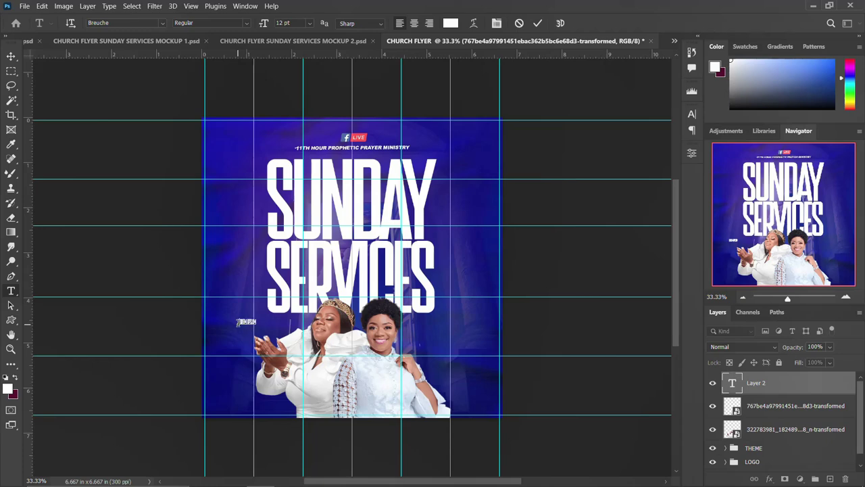
{"action": "key", "text": "BackSpace"}
{"action": "key", "text": "ctrl+Return"}
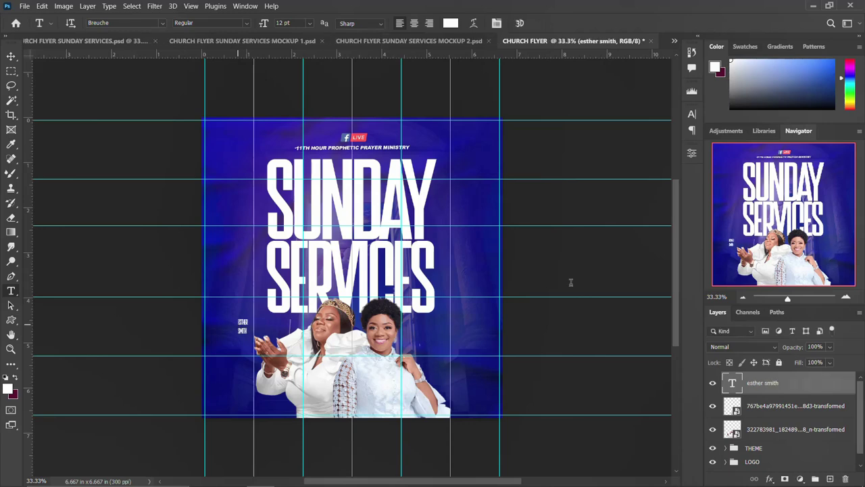
{"action": "left_click", "coordinate": [692, 115]}
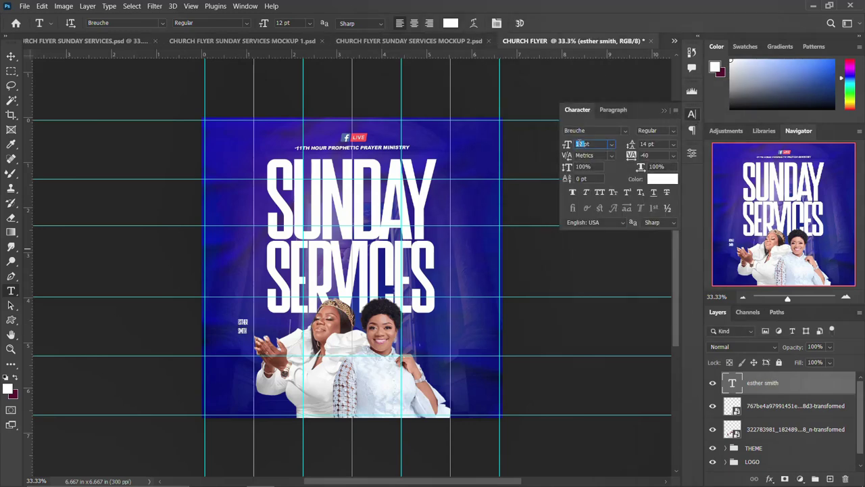
{"action": "type", "text": "15"}
{"action": "key", "text": "Return"}
{"action": "left_click", "coordinate": [582, 131]}
{"action": "double_click", "coordinate": [565, 130]}
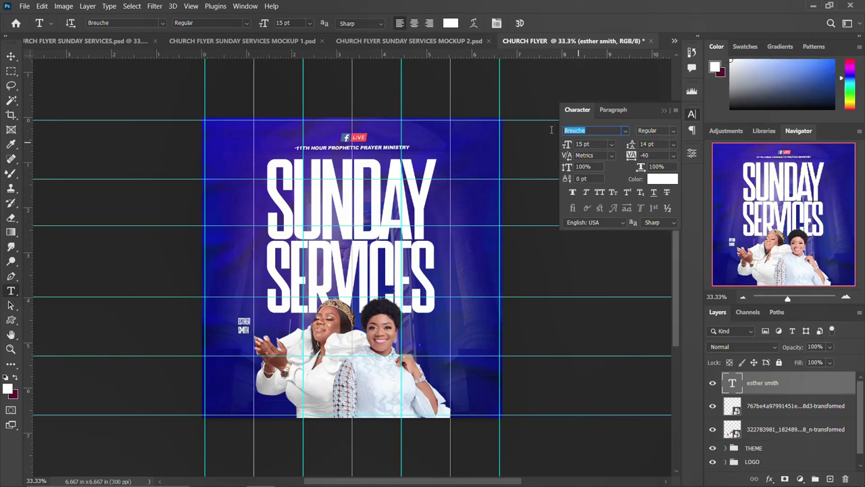
{"action": "left_click", "coordinate": [691, 114]}
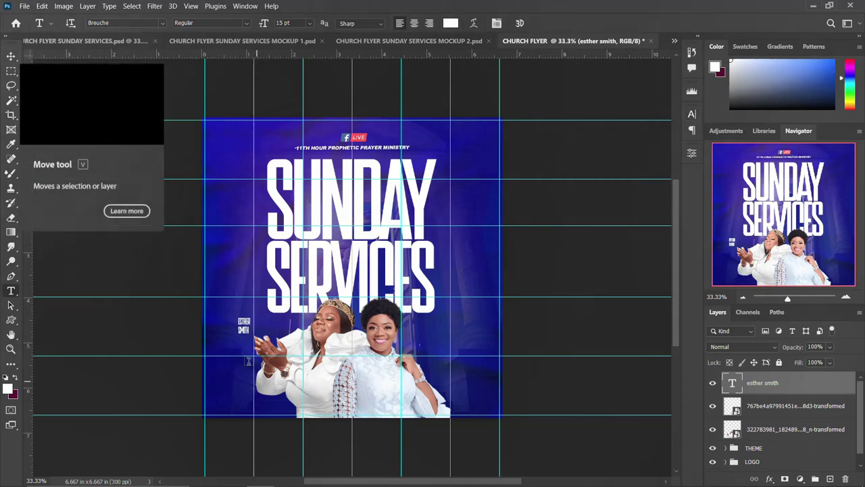
{"action": "key", "text": "v"}
{"action": "left_click_drag", "start_coordinate": [247, 327], "coordinate": [283, 327]}
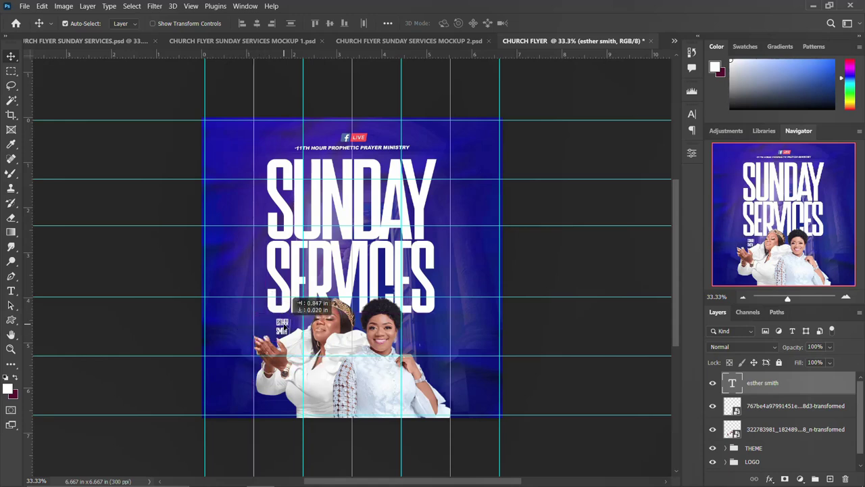
Set the name label's tracking to -40 and reduce its leading to 12 pt
{"action": "left_click", "coordinate": [691, 113]}
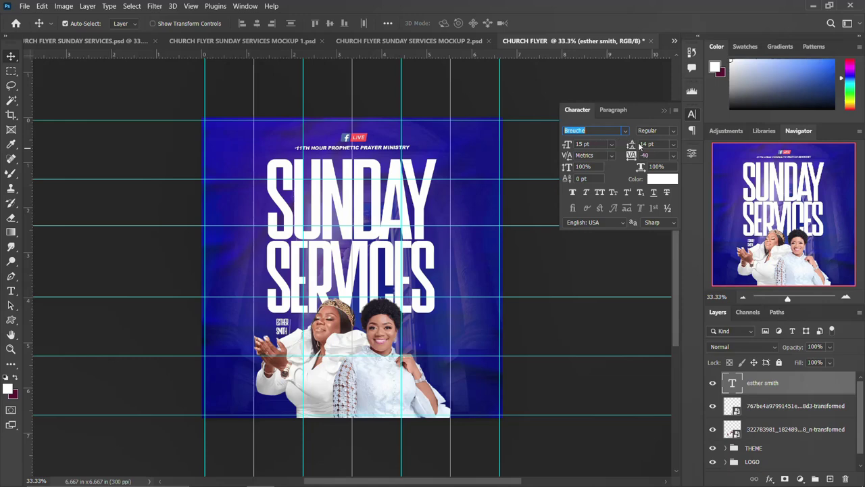
{"action": "left_click", "coordinate": [639, 158]}
{"action": "key", "text": "Return"}
{"action": "type", "text": "-20"}
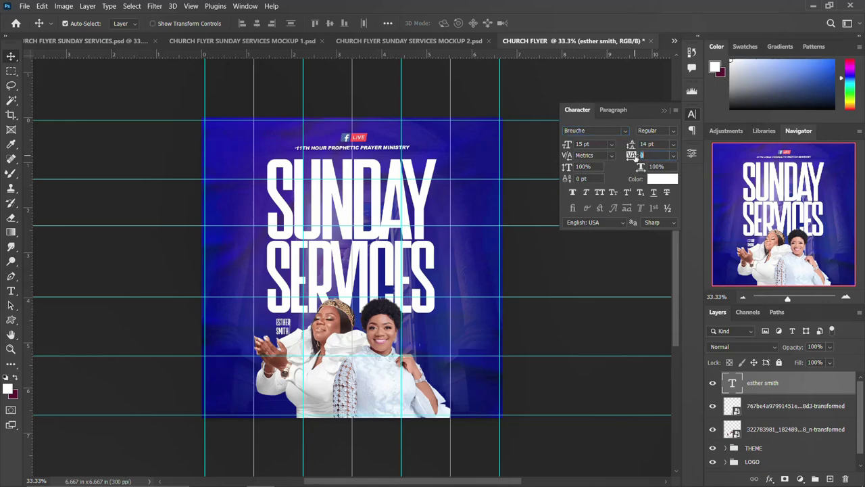
{"action": "key", "text": "Return"}
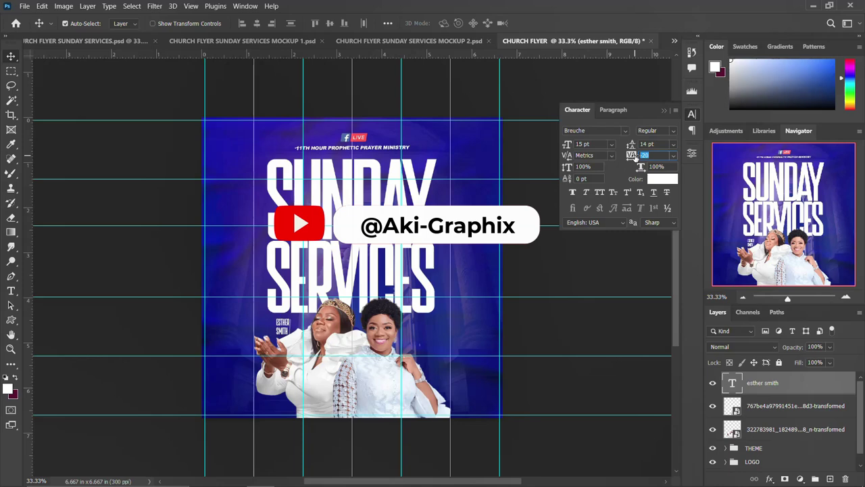
{"action": "key", "text": "Down"}
{"action": "key", "text": "Down"}
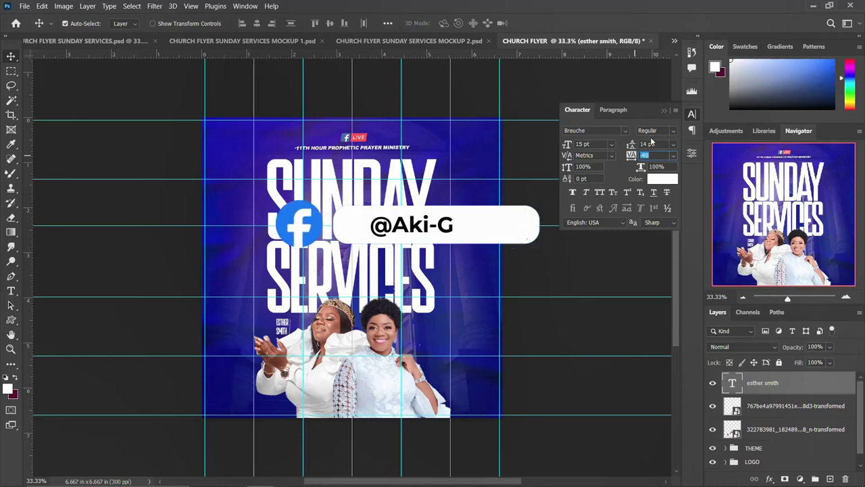
{"action": "left_click", "coordinate": [657, 146]}
{"action": "key", "text": "Down"}
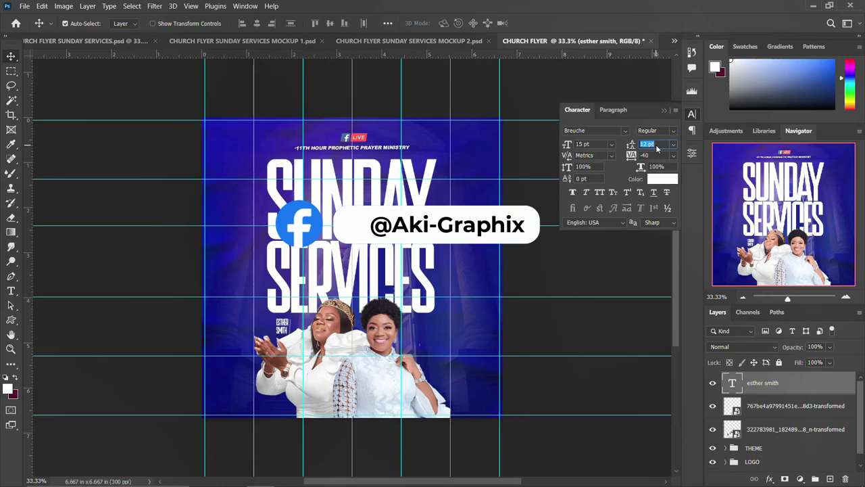
{"action": "left_click", "coordinate": [692, 113]}
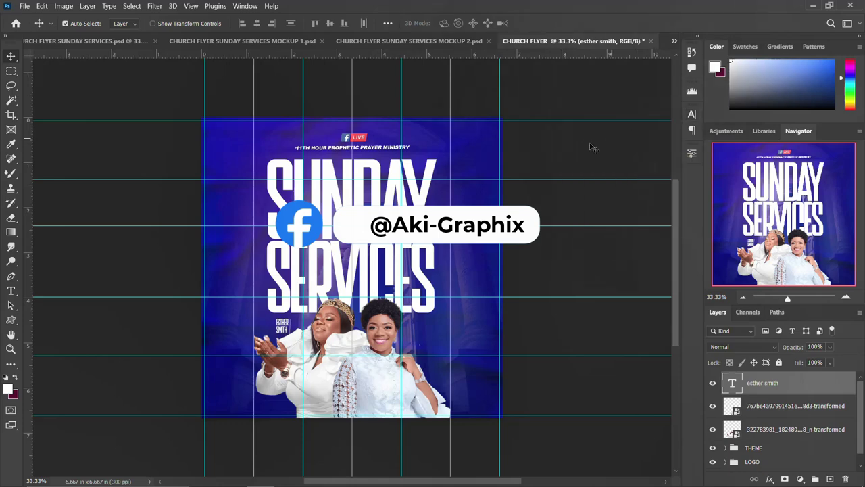
Add a 'With' text layer in Taken by Vultures Alternates De Regular at 20 pt
{"action": "key", "text": "t"}
{"action": "left_click", "coordinate": [230, 286]}
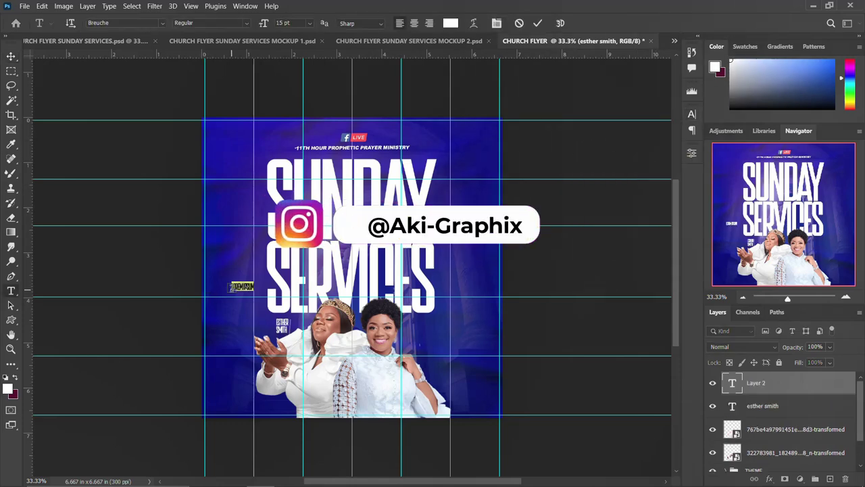
{"action": "key", "text": "BackSpace"}
{"action": "key", "text": "ctrl+Return"}
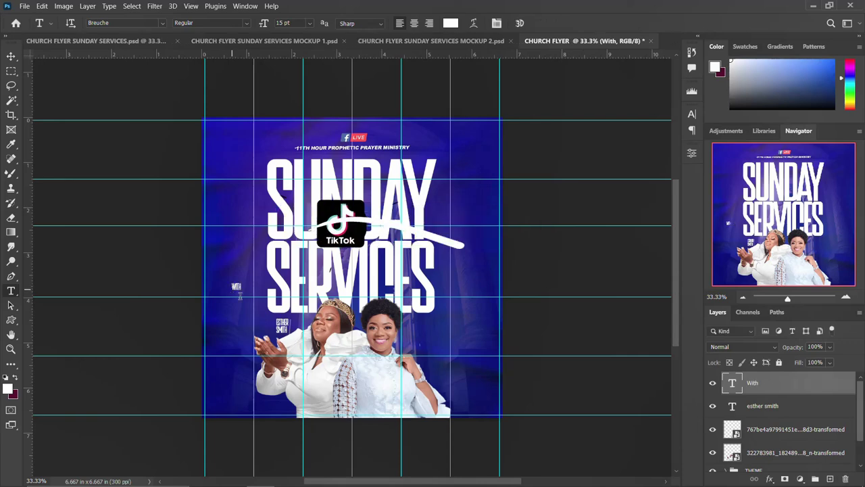
{"action": "left_click", "coordinate": [691, 113]}
{"action": "left_click", "coordinate": [599, 131]}
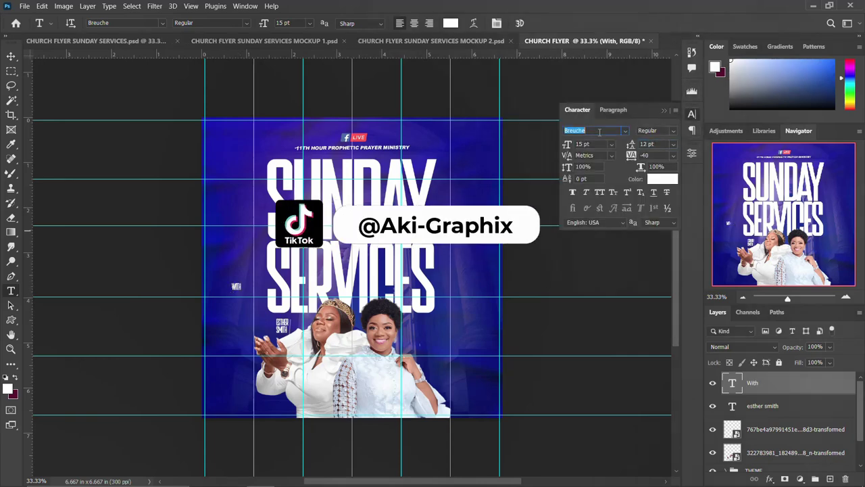
{"action": "type", "text": "taken"}
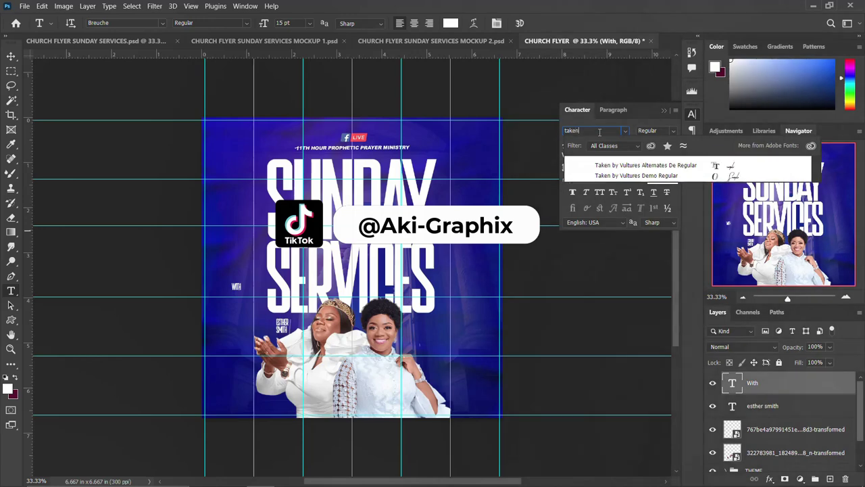
{"action": "key", "text": "Down"}
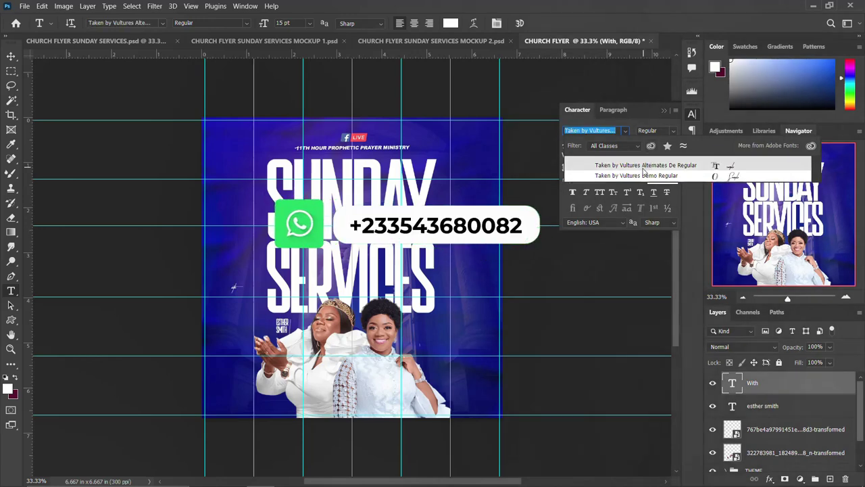
{"action": "left_click", "coordinate": [601, 164]}
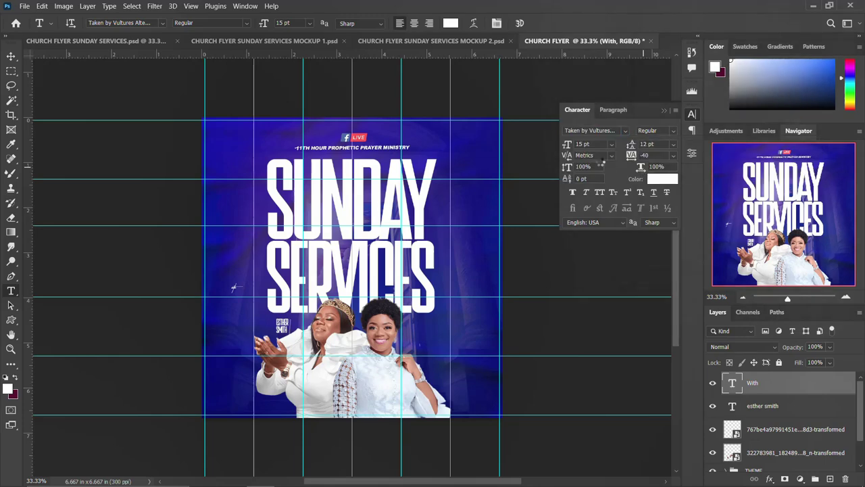
{"action": "double_click", "coordinate": [581, 144]}
{"action": "left_click", "coordinate": [694, 114]}
Move 'With' just left of the name label and select both layers
{"action": "key", "text": "v"}
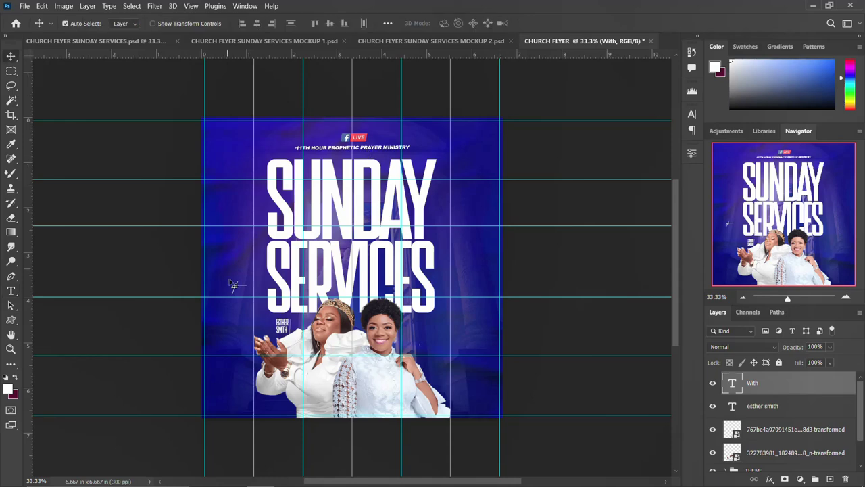
{"action": "left_click_drag", "start_coordinate": [236, 289], "coordinate": [275, 322]}
{"action": "key", "text": "Left"}
{"action": "key", "text": "Left"}
{"action": "left_click", "coordinate": [783, 406], "text": "ctrl"}
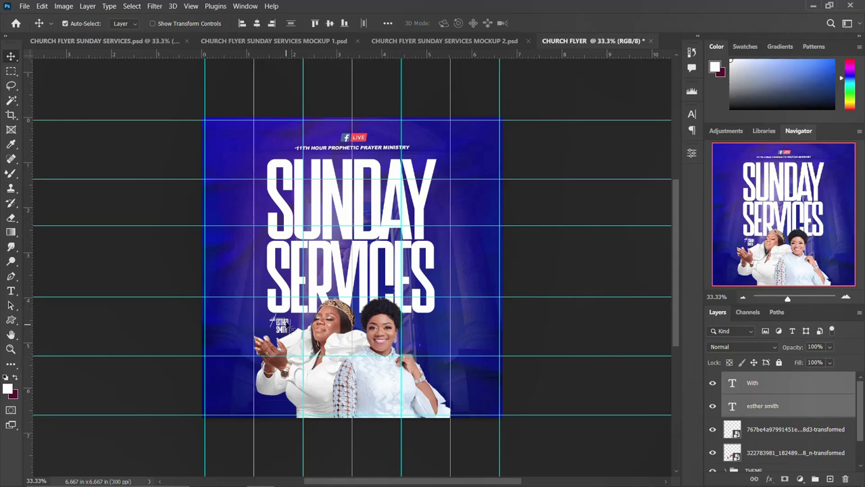
Copy the 'With' and name label pair beside the second woman
{"action": "left_click_drag", "start_coordinate": [290, 330], "coordinate": [414, 338]}
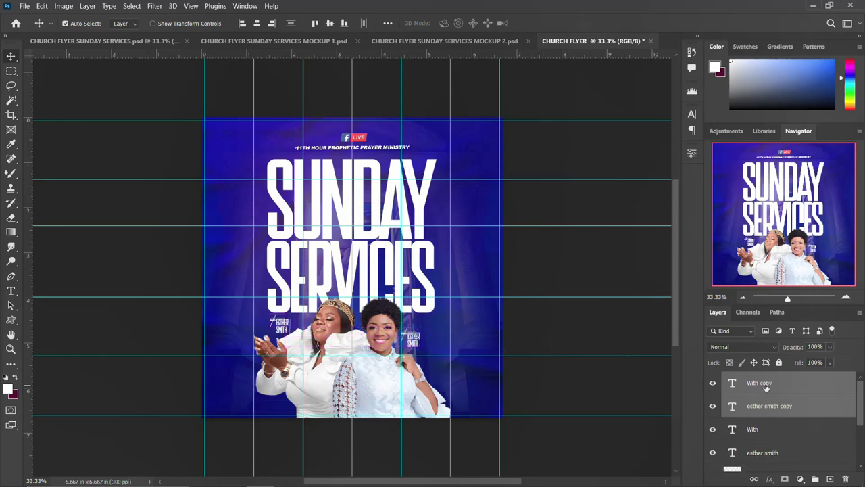
{"action": "left_click", "coordinate": [406, 340]}
{"action": "left_click", "coordinate": [415, 342]}
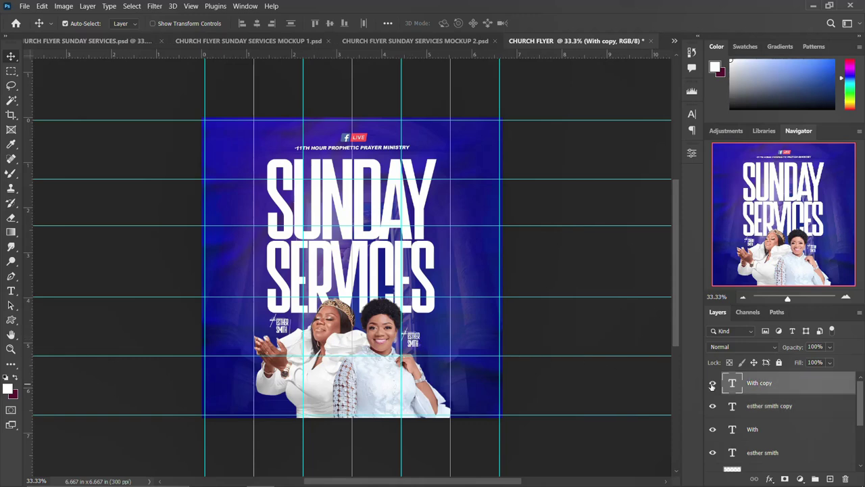
Retype the copied name label with the second woman's name
{"action": "double_click", "coordinate": [412, 341]}
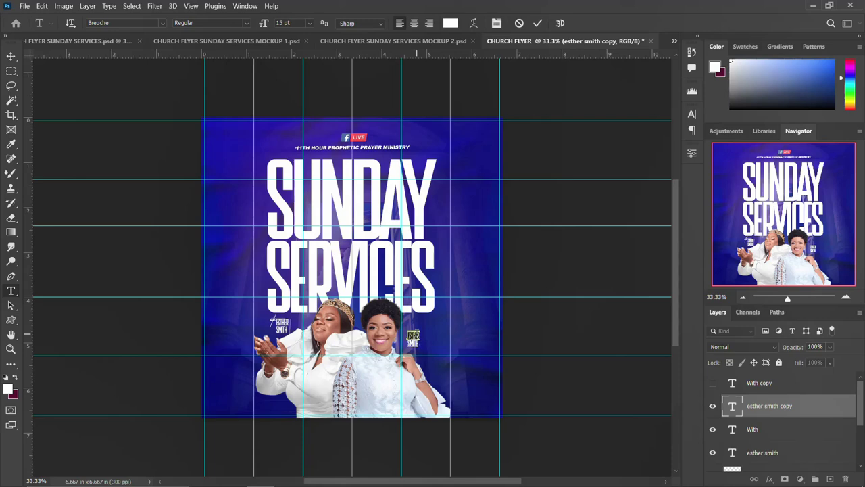
{"action": "left_click", "coordinate": [415, 333]}
{"action": "double_click", "coordinate": [413, 342]}
{"action": "type", "text": "SM"}
{"action": "key", "text": "ctrl+Return"}
{"action": "key", "text": "v"}
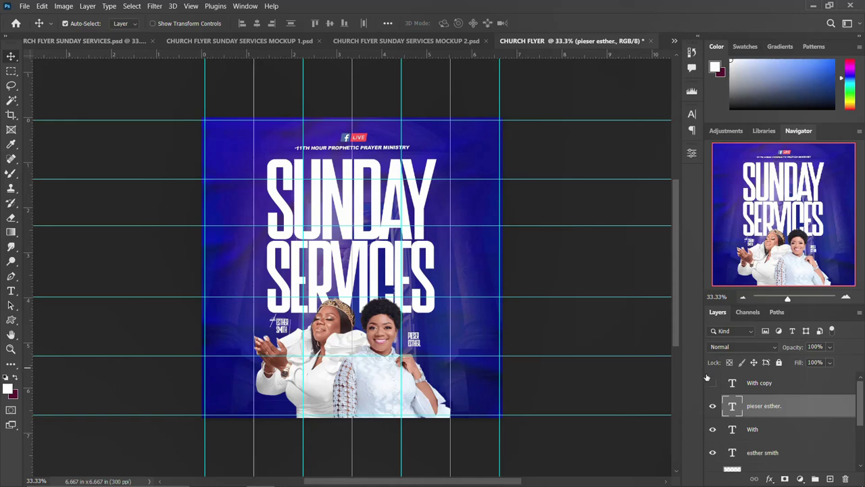
{"action": "scroll", "coordinate": [764, 443], "scroll_direction": "down", "scroll_amount": 2}
Group the women's name and photo layers and name the group NAME & IMAGES
{"action": "left_click", "coordinate": [760, 447]}
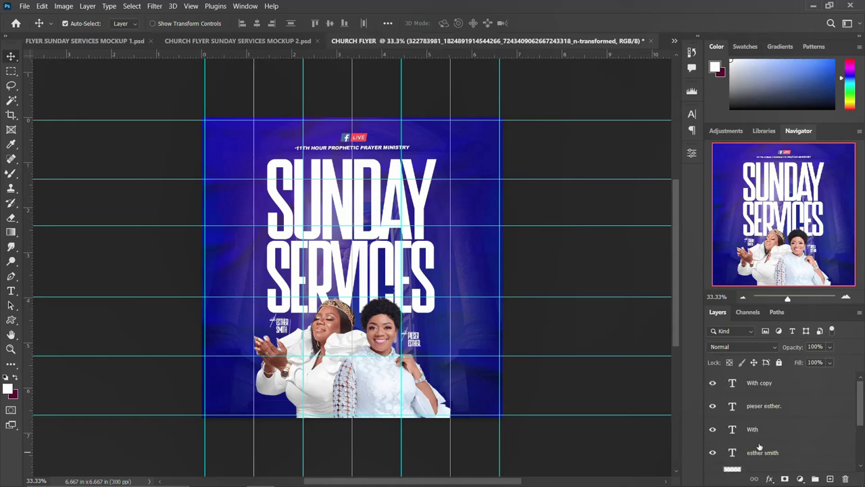
{"action": "left_click", "coordinate": [754, 384], "text": "shift"}
{"action": "key", "text": "ctrl+g"}
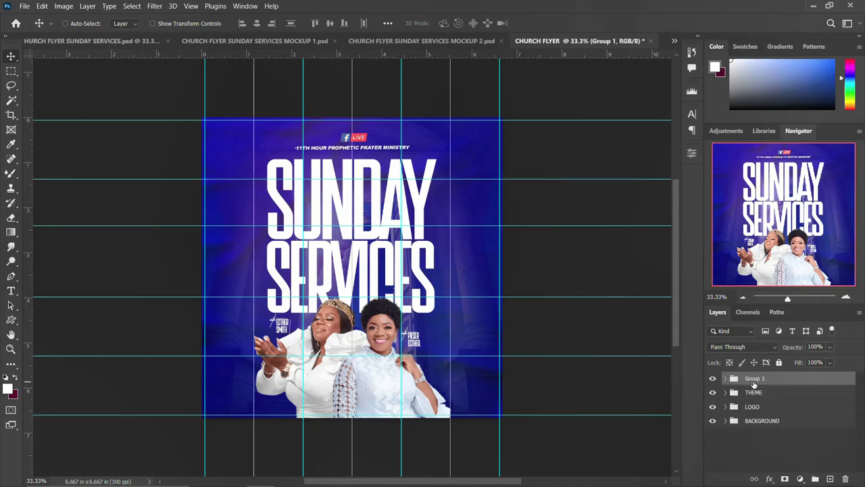
{"action": "double_click", "coordinate": [753, 380]}
{"action": "type", "text": "NAME & IMAGES"}
{"action": "key", "text": "Return"}
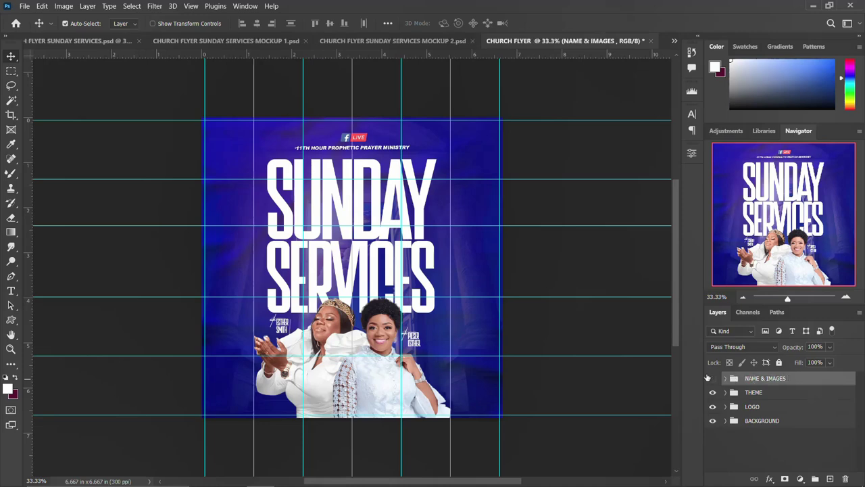
Toggle the NAME & IMAGES group's visibility and zoom in and out to check the flyer
{"action": "left_click", "coordinate": [712, 378]}
{"action": "key", "text": "ctrl+plus"}
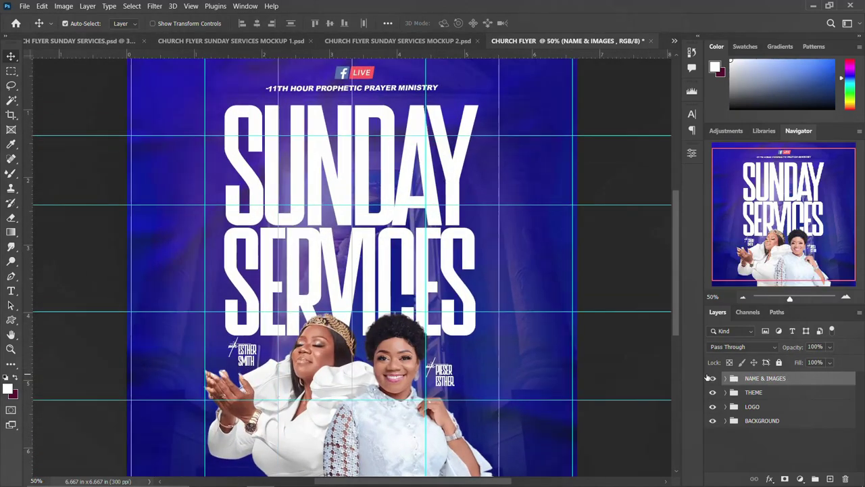
{"action": "scroll", "coordinate": [708, 378], "scroll_direction": "down", "scroll_amount": 3}
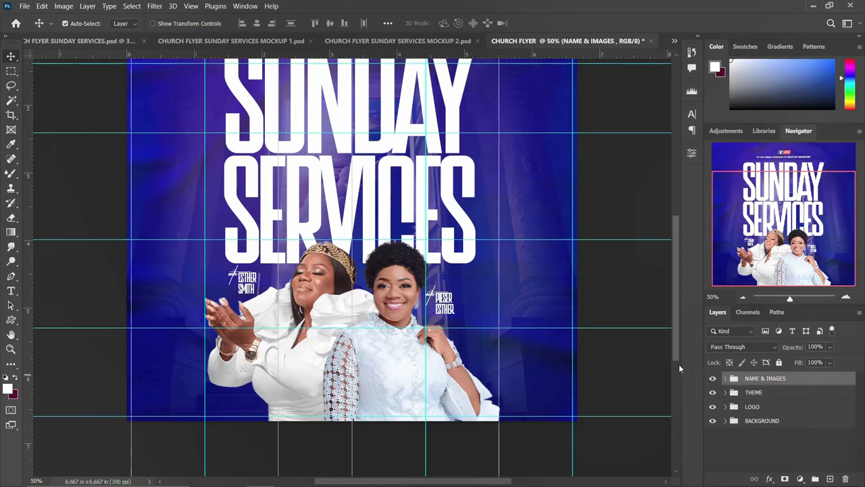
{"action": "scroll", "coordinate": [390, 256], "scroll_direction": "up", "scroll_amount": 3}
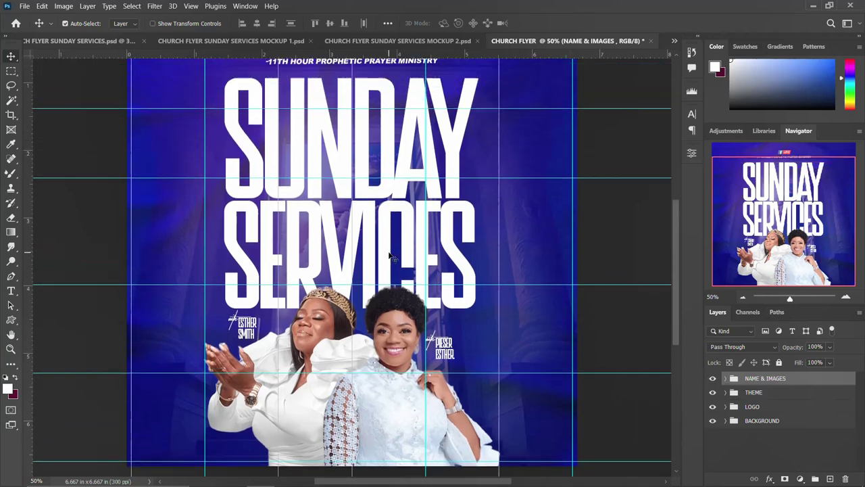
{"action": "key", "text": "ctrl+minus"}
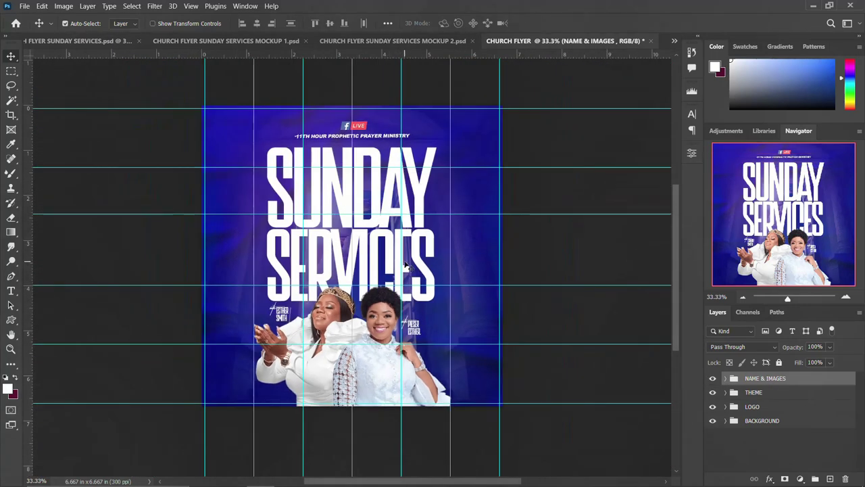
{"action": "scroll", "coordinate": [406, 266], "scroll_direction": "up", "scroll_amount": 1}
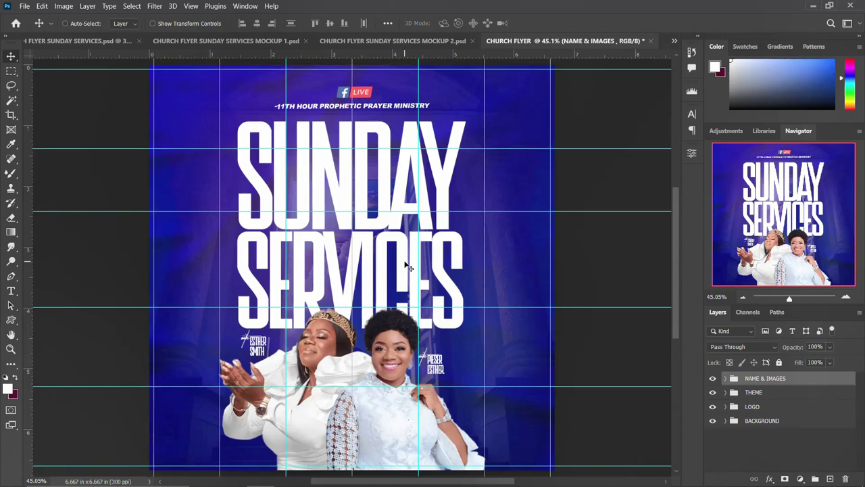
{"action": "key", "text": "ctrl"}
{"action": "scroll", "coordinate": [406, 268], "scroll_direction": "down", "scroll_amount": 1}
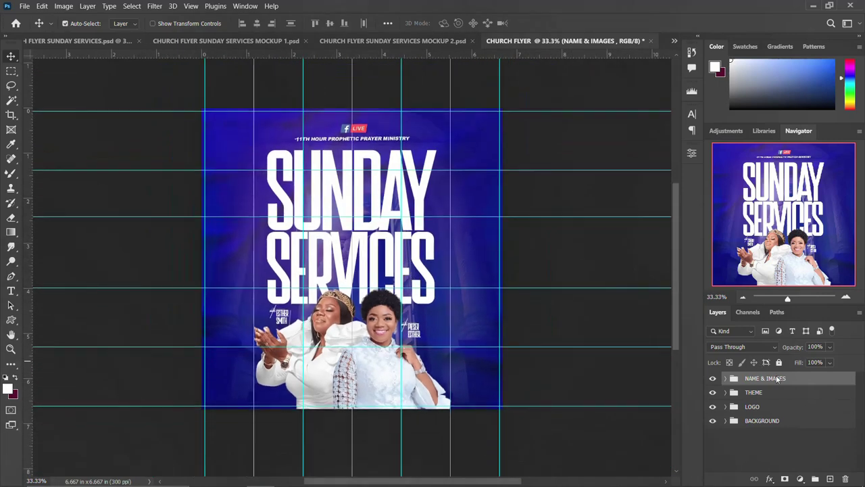
Draw a wide thin rectangle bar beneath the two women, stretched left and right
{"action": "left_click", "coordinate": [12, 323]}
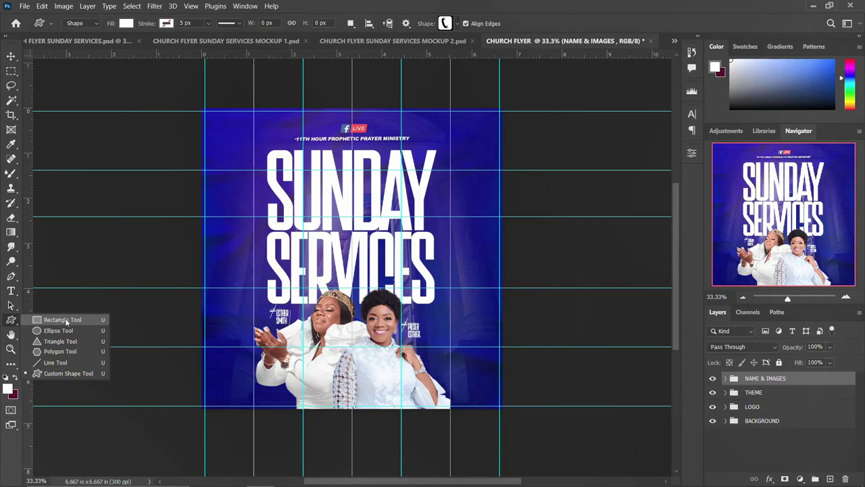
{"action": "left_click", "coordinate": [62, 320]}
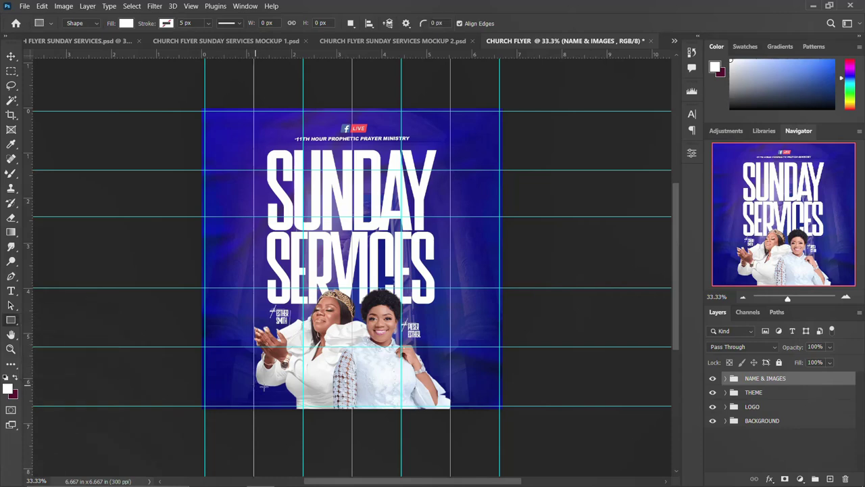
{"action": "left_click_drag", "start_coordinate": [254, 385], "coordinate": [452, 394]}
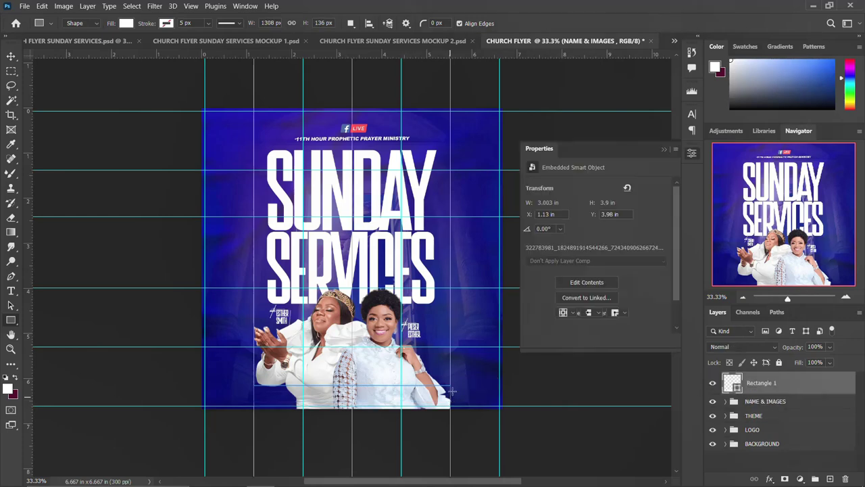
{"action": "left_click_drag", "start_coordinate": [451, 391], "coordinate": [471, 394]}
{"action": "left_click_drag", "start_coordinate": [254, 392], "coordinate": [238, 390]}
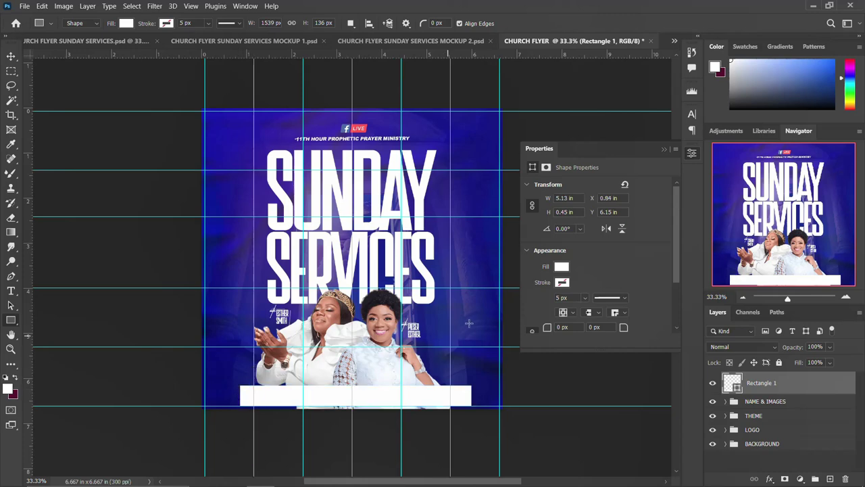
Fill the Rectangle 1 bar with dark blue
{"action": "left_click", "coordinate": [562, 267]}
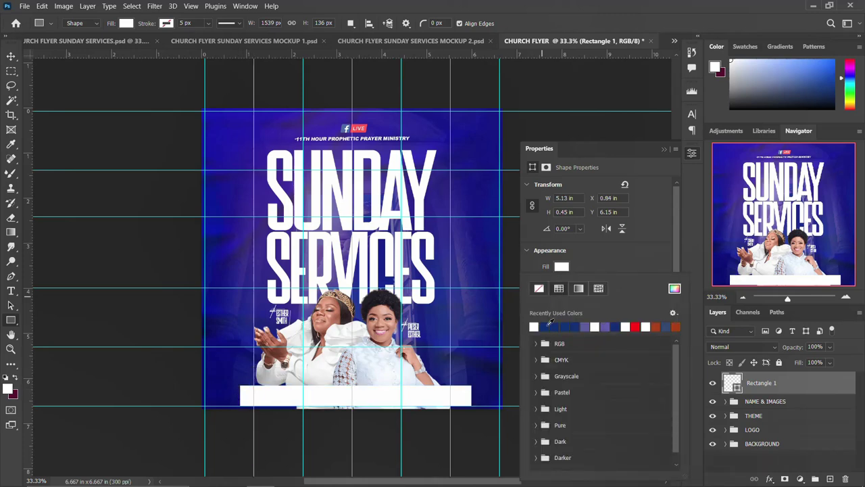
{"action": "left_click", "coordinate": [543, 326]}
{"action": "left_click", "coordinate": [694, 157]}
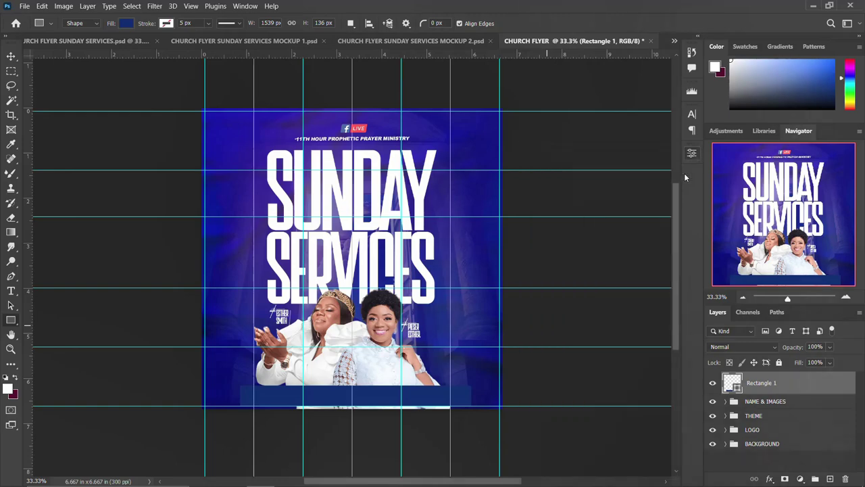
Add a layer mask to Rectangle 1 and browse the Brush tool presets
{"action": "left_click", "coordinate": [785, 479]}
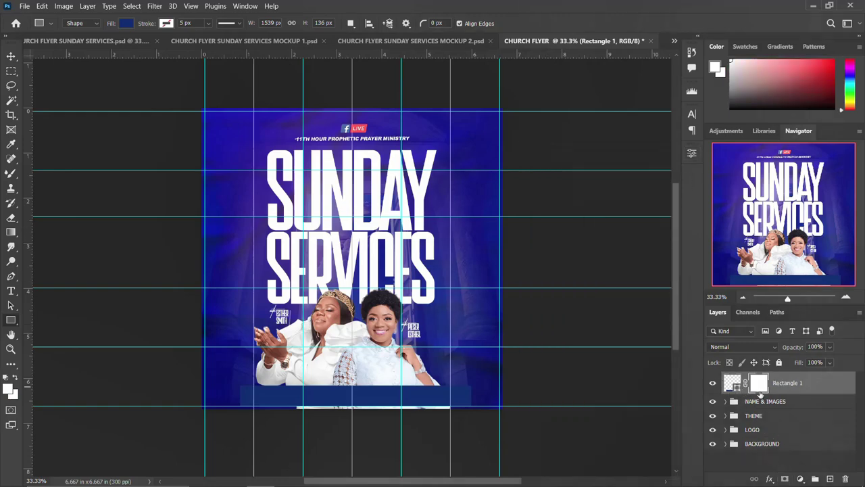
{"action": "key", "text": "b"}
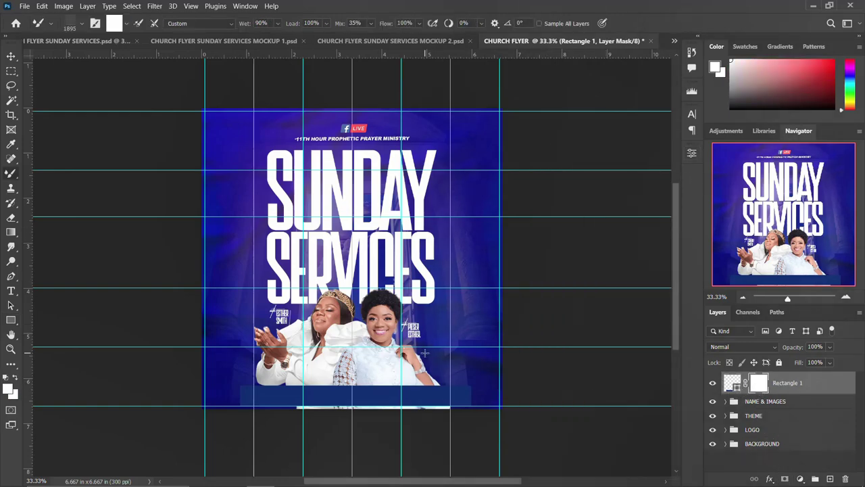
{"action": "left_click", "coordinate": [41, 25]}
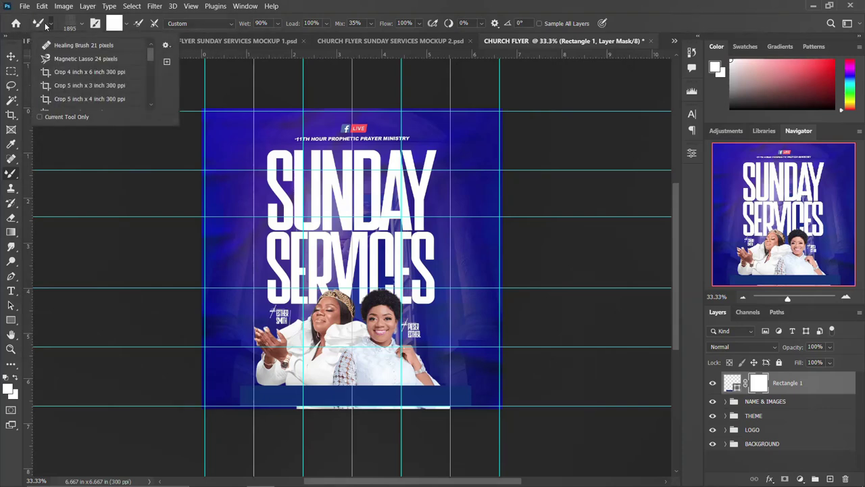
{"action": "left_click", "coordinate": [39, 25]}
{"action": "left_click", "coordinate": [39, 25]}
{"action": "left_click", "coordinate": [39, 25]}
{"action": "left_click", "coordinate": [40, 25]}
{"action": "left_click", "coordinate": [71, 27]}
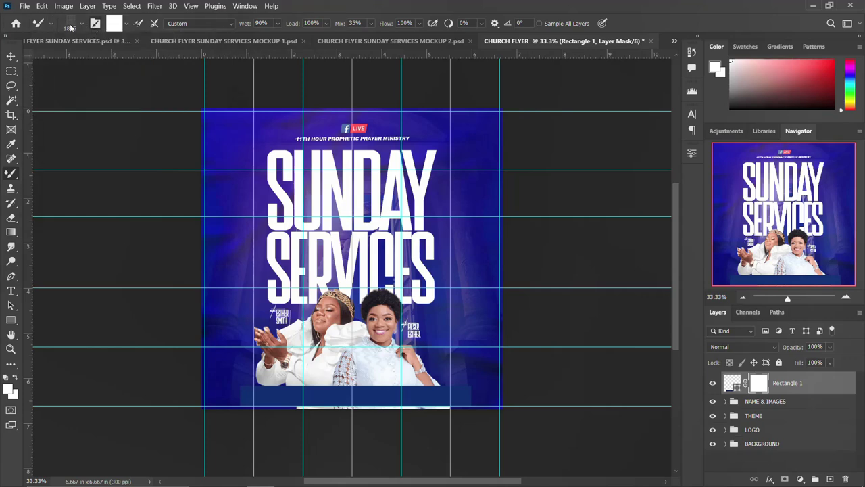
Choose a soft round brush tip and enlarge it to 500 px
{"action": "key", "text": "F5"}
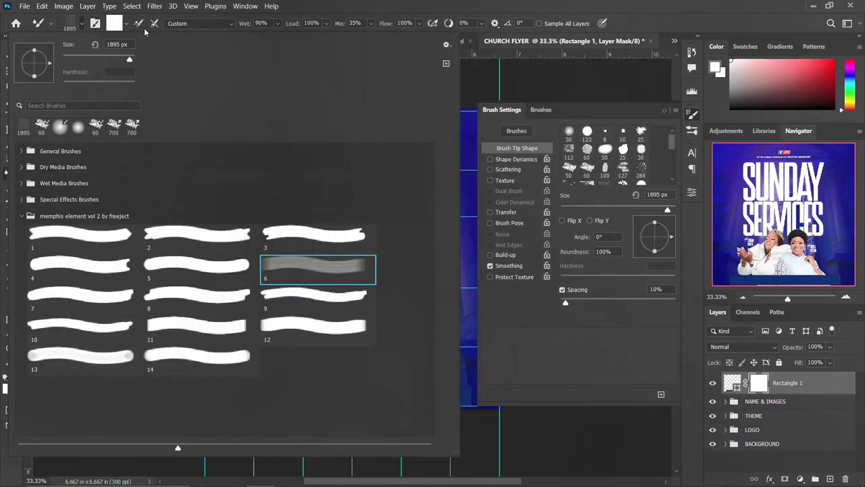
{"action": "left_click", "coordinate": [81, 24]}
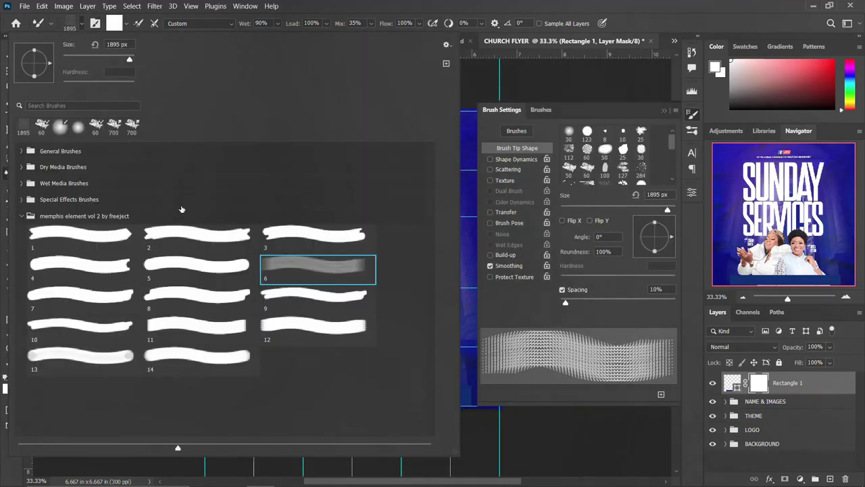
{"action": "left_click", "coordinate": [61, 129]}
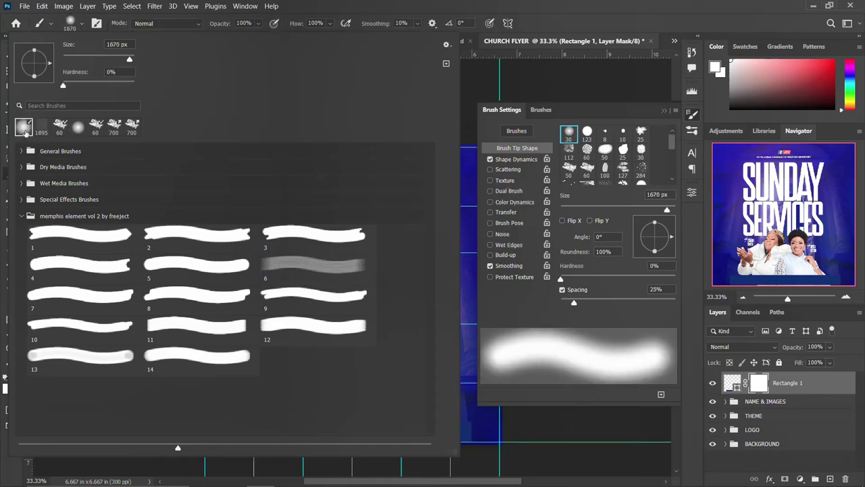
{"action": "left_click", "coordinate": [569, 133]}
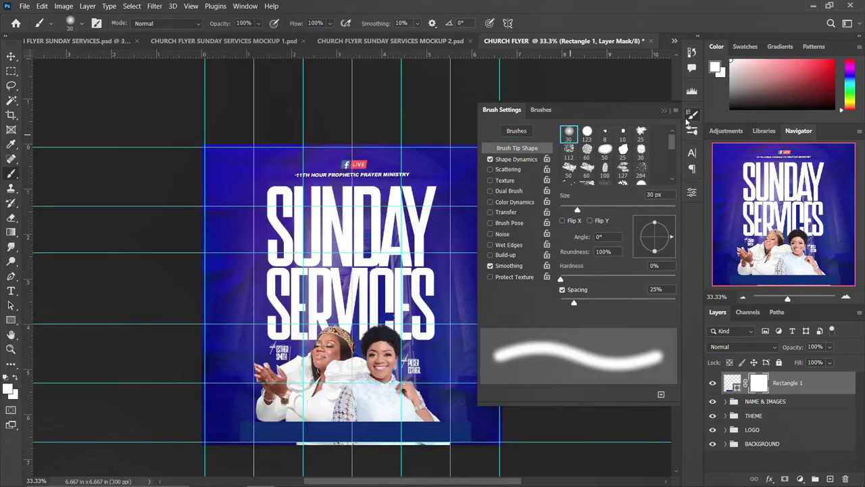
{"action": "left_click", "coordinate": [692, 115]}
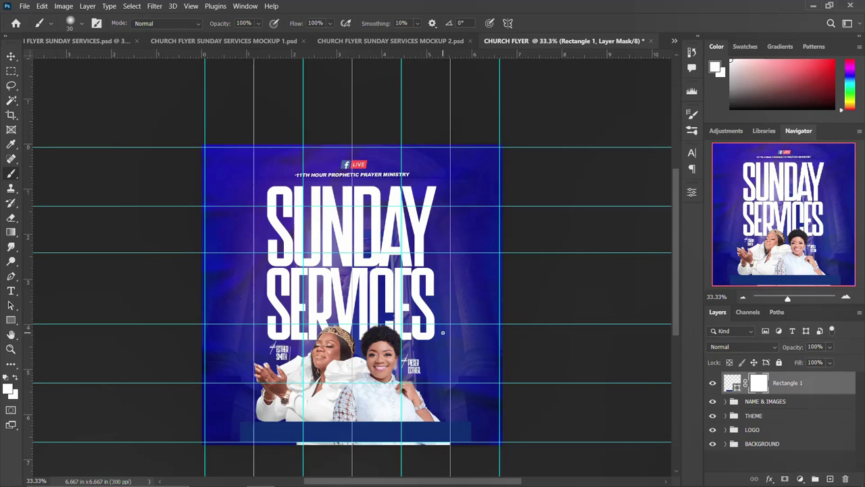
{"action": "key", "text": "bracketright"}
{"action": "key", "text": "bracketright"}
{"action": "key", "text": "bracketright"}
{"action": "key", "text": "bracketright"}
{"action": "key", "text": "bracketright"}
{"action": "key", "text": "bracketright"}
{"action": "key", "text": "bracketright"}
{"action": "key", "text": "bracketright"}
{"action": "key", "text": "bracketright"}
{"action": "key", "text": "bracketright"}
{"action": "key", "text": "bracketright"}
{"action": "key", "text": "bracketright"}
{"action": "key", "text": "bracketright"}
{"action": "key", "text": "bracketright"}
{"action": "key", "text": "bracketright"}
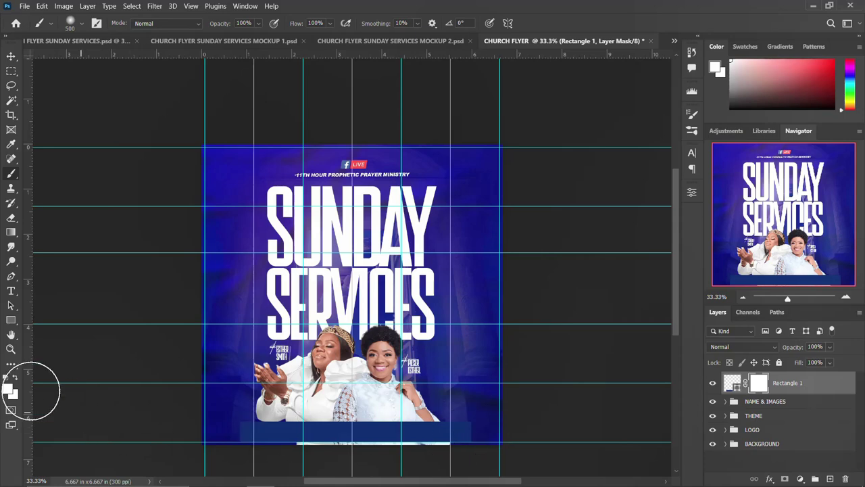
Set the foreground colour to pure black
{"action": "left_click", "coordinate": [12, 390]}
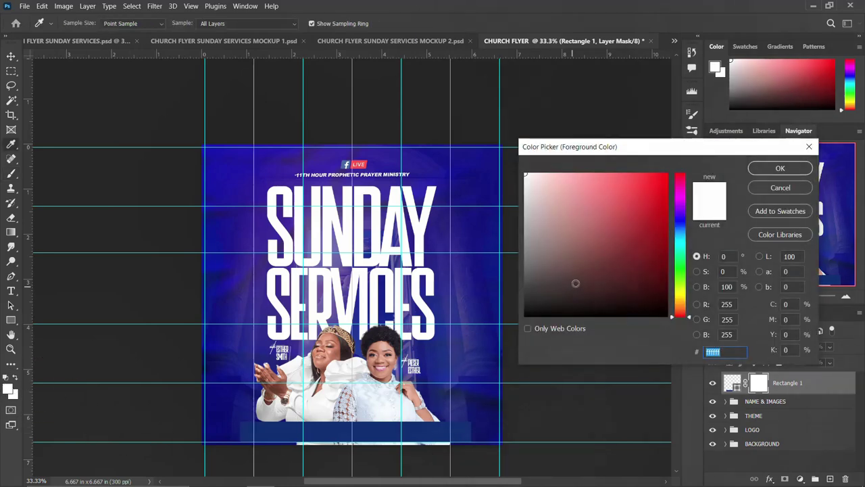
{"action": "left_click_drag", "start_coordinate": [574, 284], "coordinate": [509, 323]}
{"action": "left_click", "coordinate": [761, 170]}
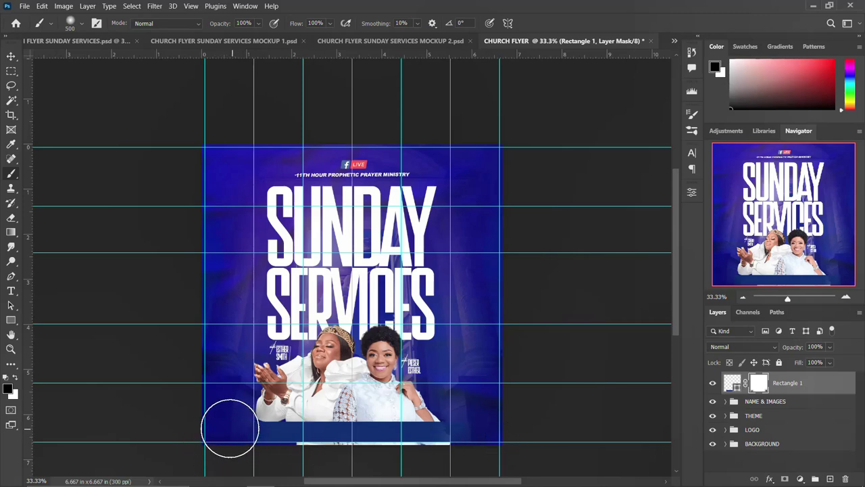
{"action": "left_click", "coordinate": [11, 56]}
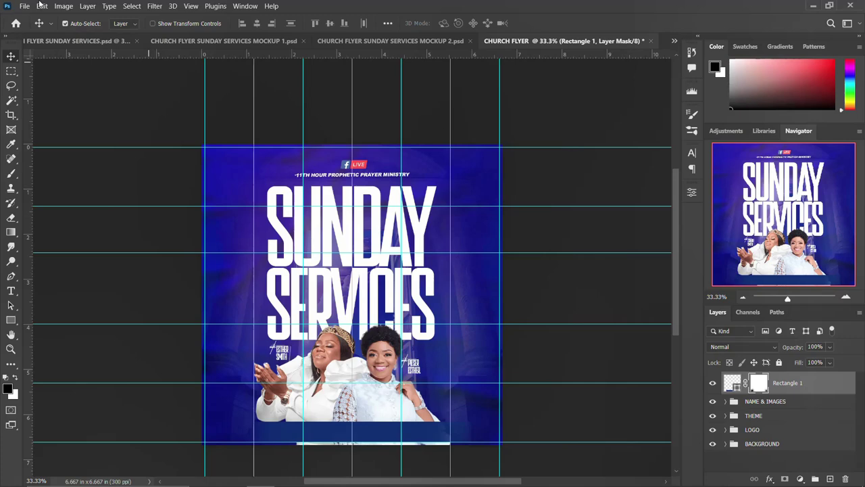
In the original Sunday Services flyer, hide the lightning layer and expand DOWN DETAILS
{"action": "left_click", "coordinate": [90, 41]}
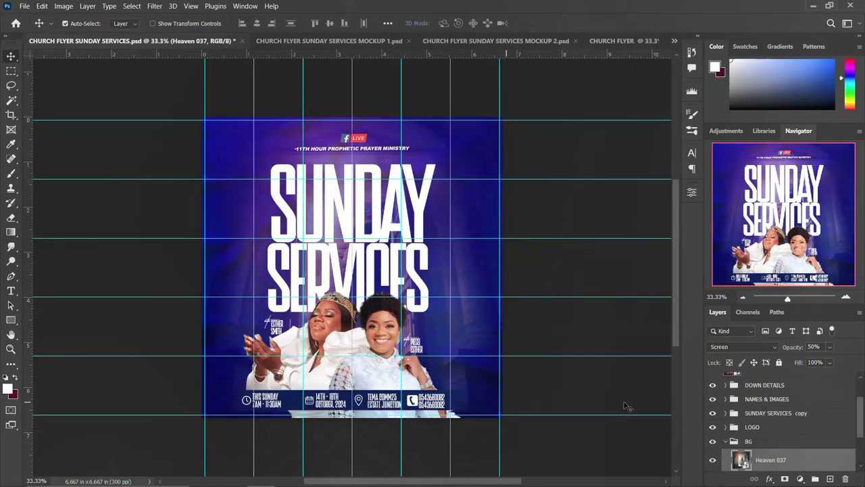
{"action": "scroll", "coordinate": [742, 406], "scroll_direction": "up", "scroll_amount": 2}
{"action": "scroll", "coordinate": [738, 399], "scroll_direction": "up", "scroll_amount": 1}
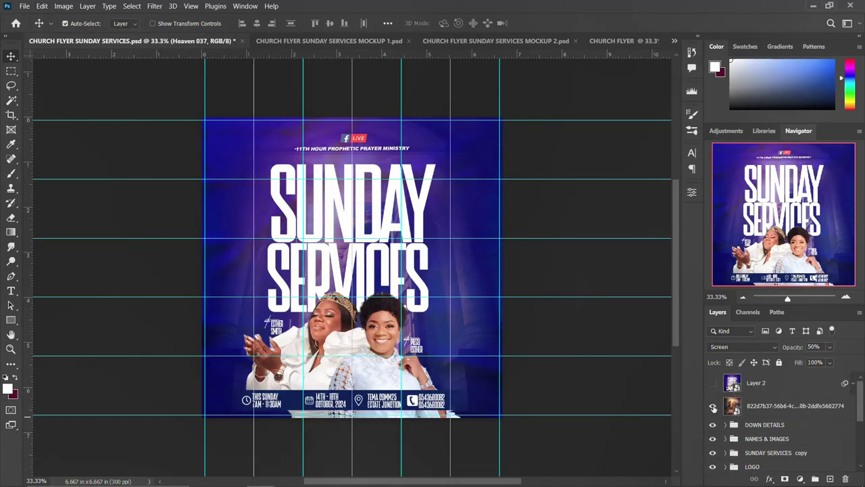
{"action": "left_click", "coordinate": [713, 407]}
{"action": "left_click", "coordinate": [725, 425]}
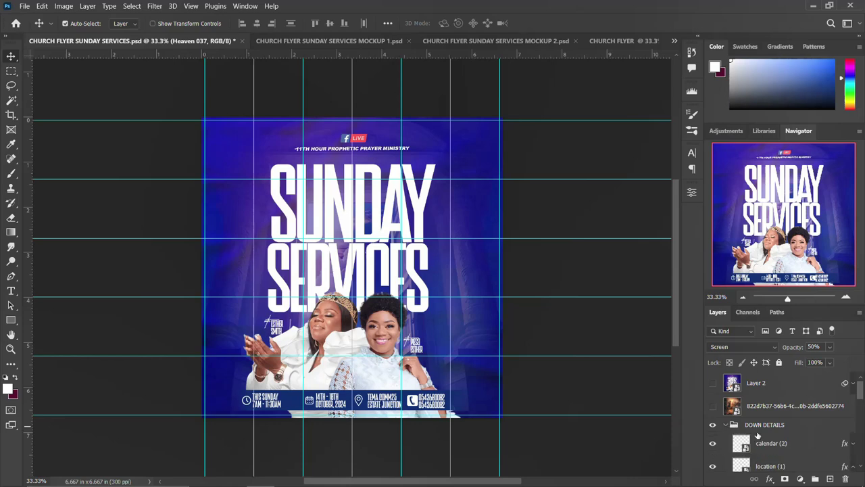
{"action": "left_click", "coordinate": [760, 443]}
Select all the bottom info-bar layers and copy them into the CHURCH FLYER document
{"action": "scroll", "coordinate": [760, 443], "scroll_direction": "down", "scroll_amount": 4}
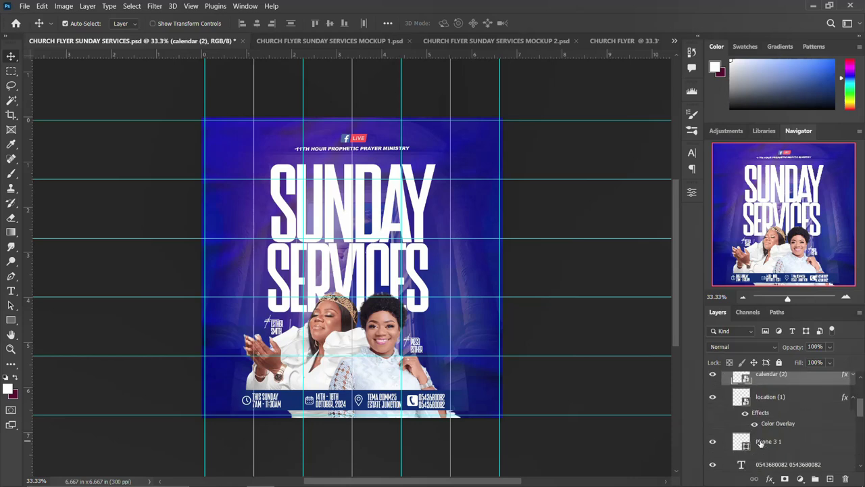
{"action": "scroll", "coordinate": [760, 442], "scroll_direction": "down", "scroll_amount": 3}
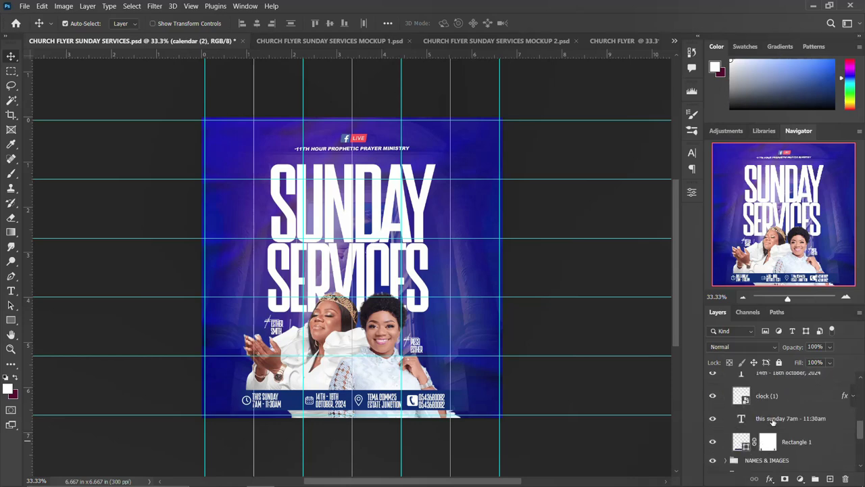
{"action": "left_click", "coordinate": [774, 417], "text": "shift"}
{"action": "scroll", "coordinate": [774, 418], "scroll_direction": "up", "scroll_amount": 1}
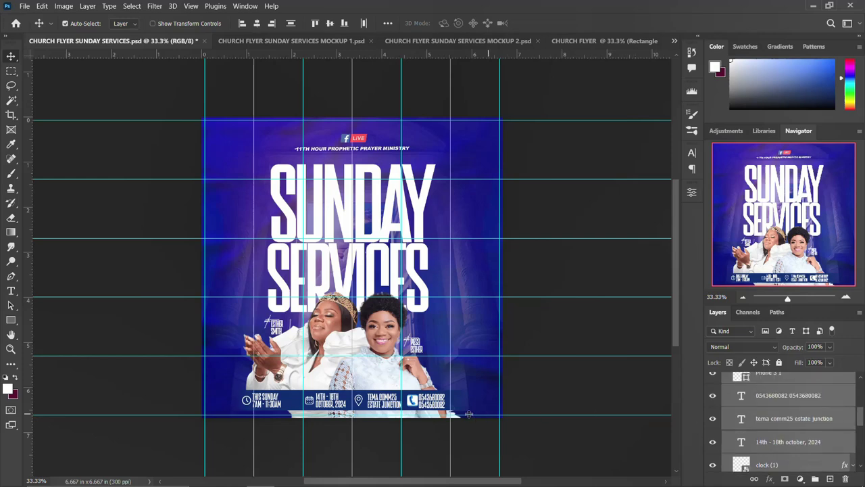
{"action": "left_click_drag", "start_coordinate": [331, 401], "coordinate": [388, 428]}
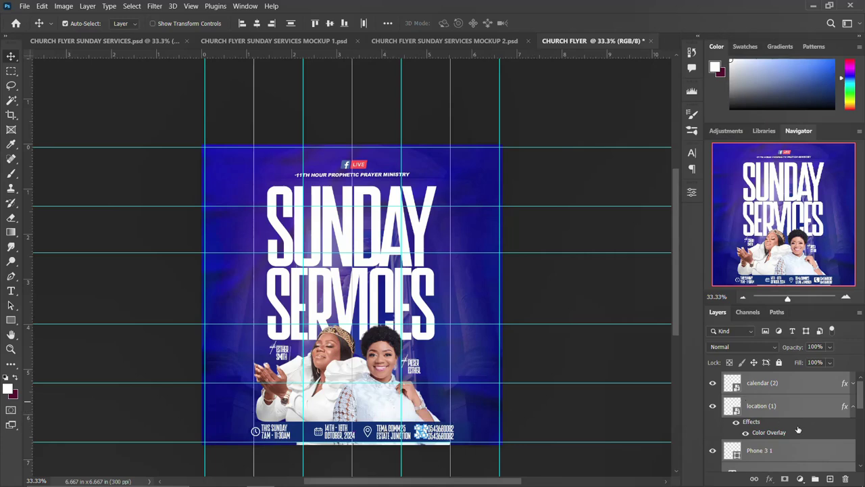
{"action": "left_click", "coordinate": [854, 408]}
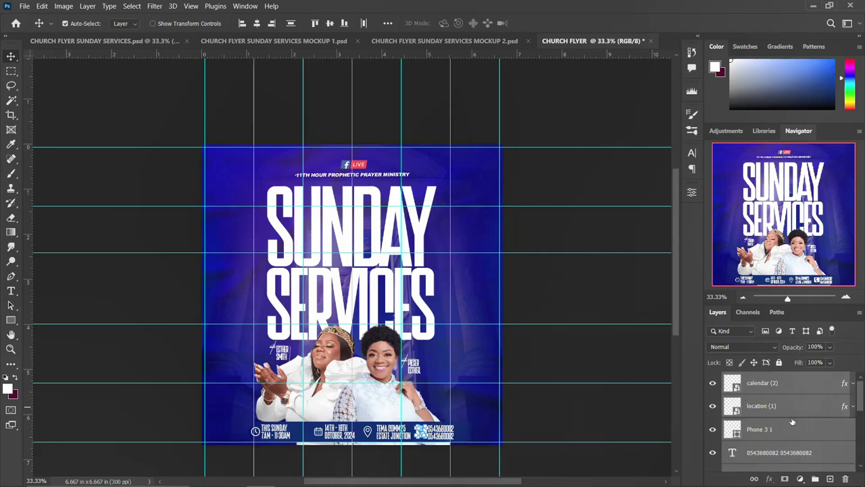
{"action": "scroll", "coordinate": [792, 422], "scroll_direction": "down", "scroll_amount": 5}
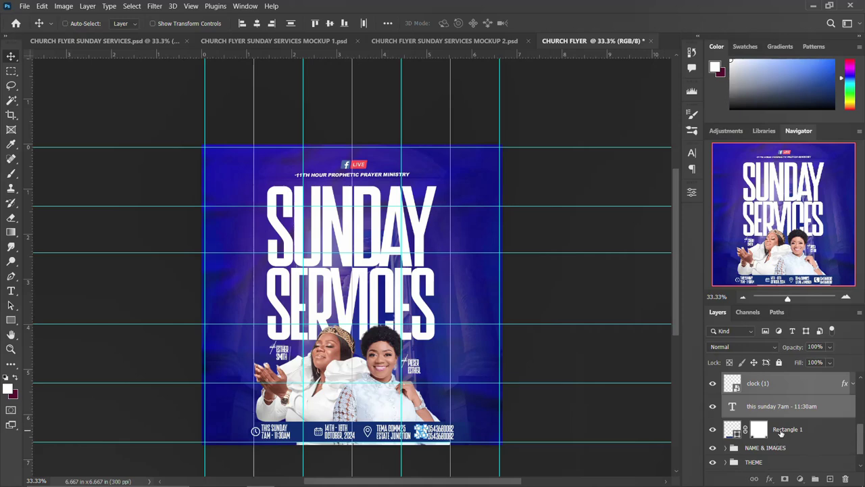
Group the copied info-bar layers with Rectangle 1 and name the group TEXTS
{"action": "left_click", "coordinate": [781, 430], "text": "shift"}
{"action": "key", "text": "ctrl+g"}
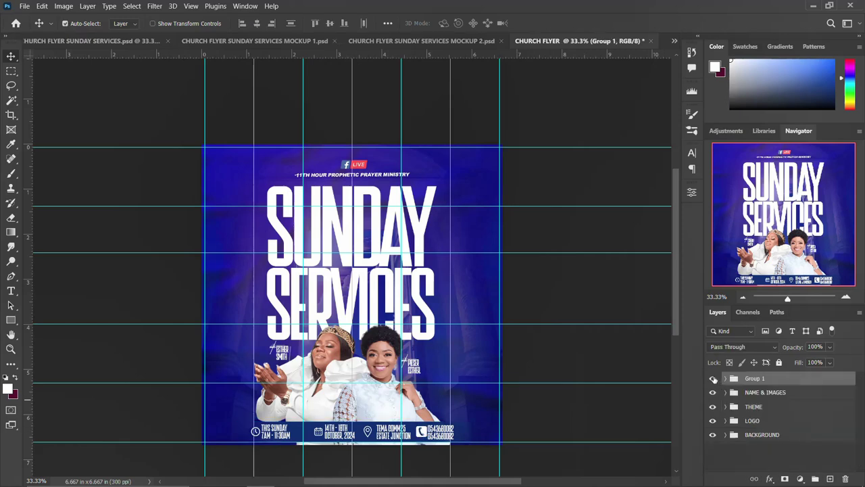
{"action": "left_click", "coordinate": [713, 378]}
{"action": "left_click", "coordinate": [712, 379]}
{"action": "double_click", "coordinate": [752, 379]}
{"action": "type", "text": "TEXTS"}
{"action": "key", "text": "Return"}
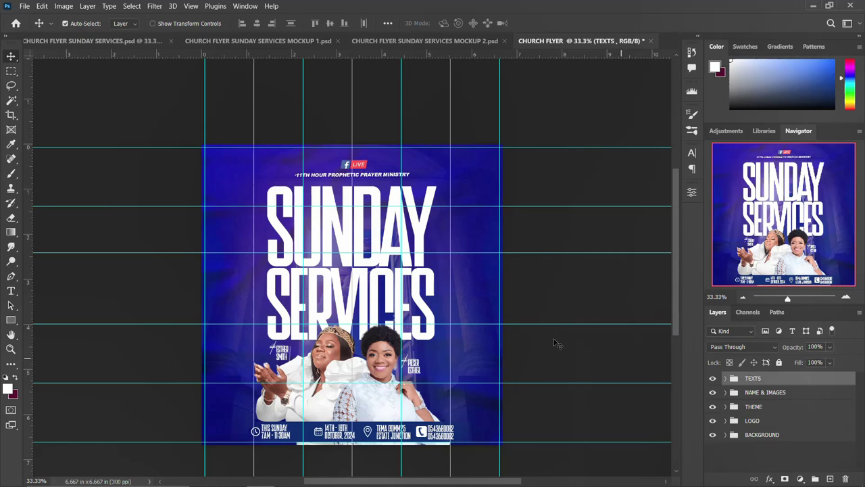
{"action": "scroll", "coordinate": [499, 281], "scroll_direction": "down", "scroll_amount": 1}
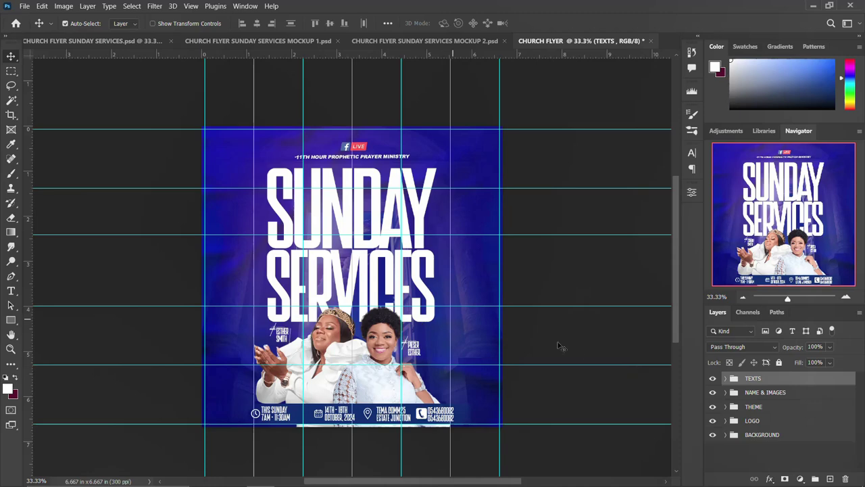
{"action": "mouse_move", "coordinate": [230, 481]}
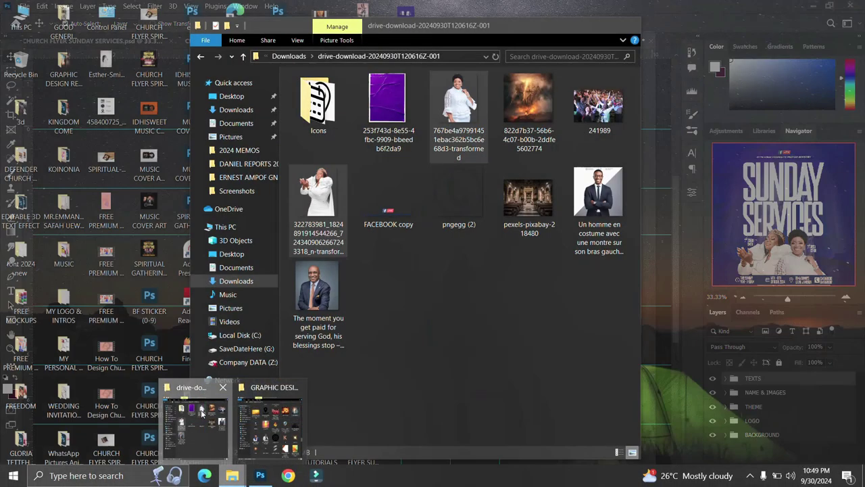
Drag the 822d7b37 fiery storm image from the drive-download folder onto the flyer
{"action": "left_click", "coordinate": [270, 415]}
{"action": "left_click", "coordinate": [530, 111]}
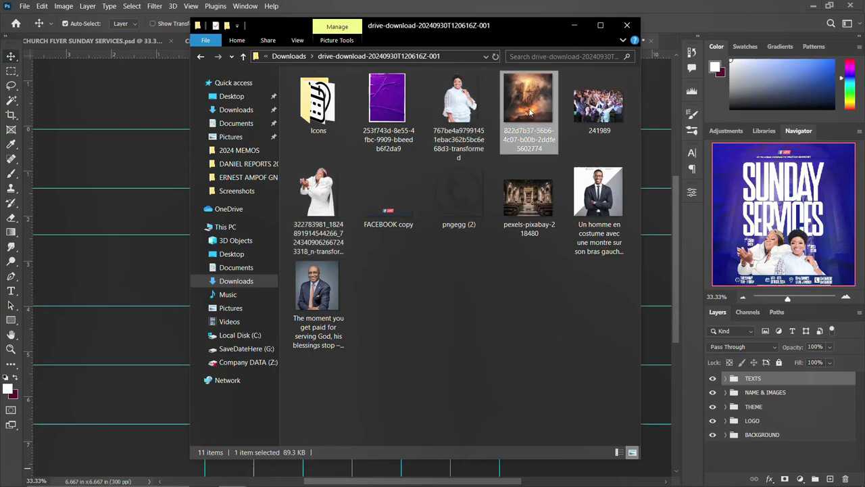
{"action": "left_click_drag", "start_coordinate": [530, 107], "coordinate": [133, 292]}
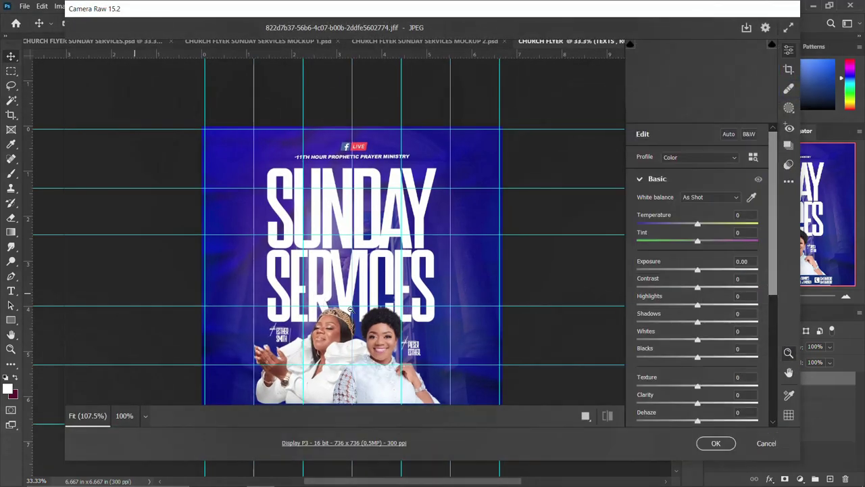
Scale the storm image to cover the whole flyer and set its blend mode to Soft Light
{"action": "left_click", "coordinate": [716, 442]}
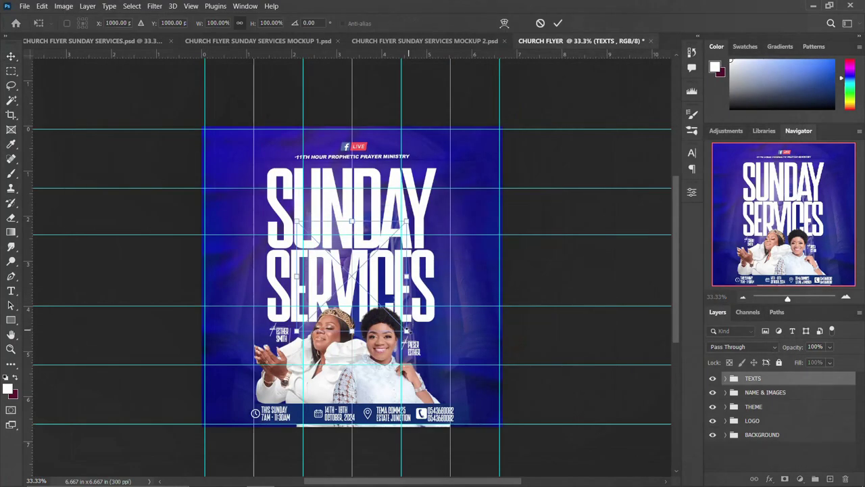
{"action": "left_click_drag", "start_coordinate": [407, 329], "coordinate": [676, 485]}
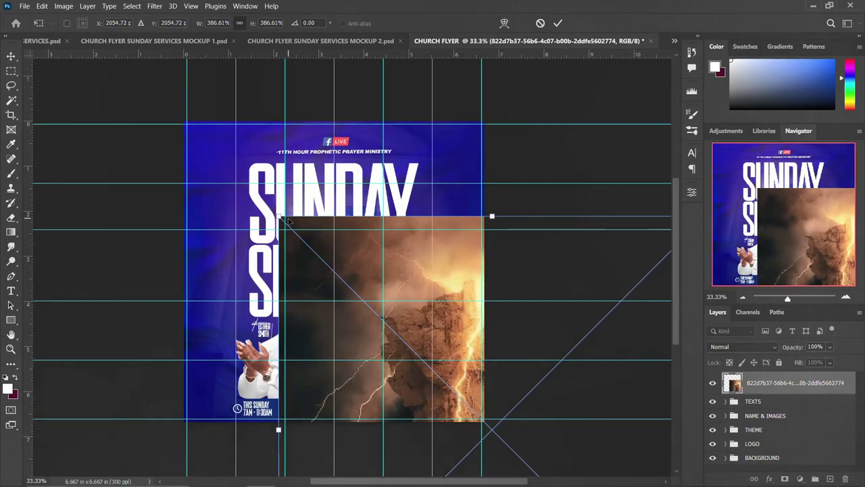
{"action": "left_click_drag", "start_coordinate": [391, 279], "coordinate": [290, 161]}
{"action": "left_click_drag", "start_coordinate": [589, 97], "coordinate": [510, 155]}
{"action": "left_click_drag", "start_coordinate": [414, 254], "coordinate": [371, 215]}
{"action": "key", "text": "Return"}
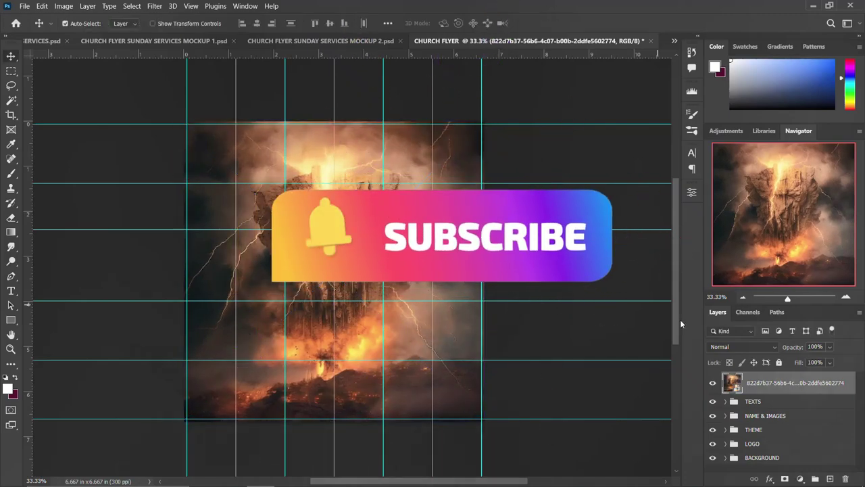
{"action": "left_click", "coordinate": [743, 346]}
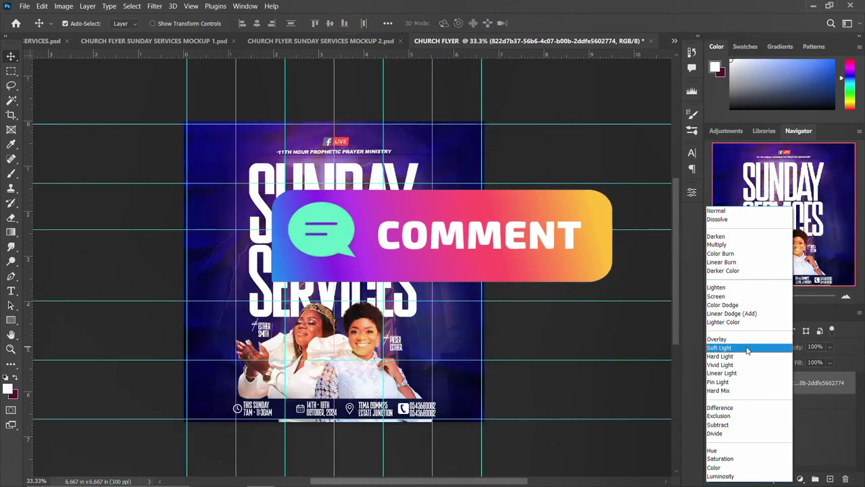
{"action": "left_click", "coordinate": [746, 347]}
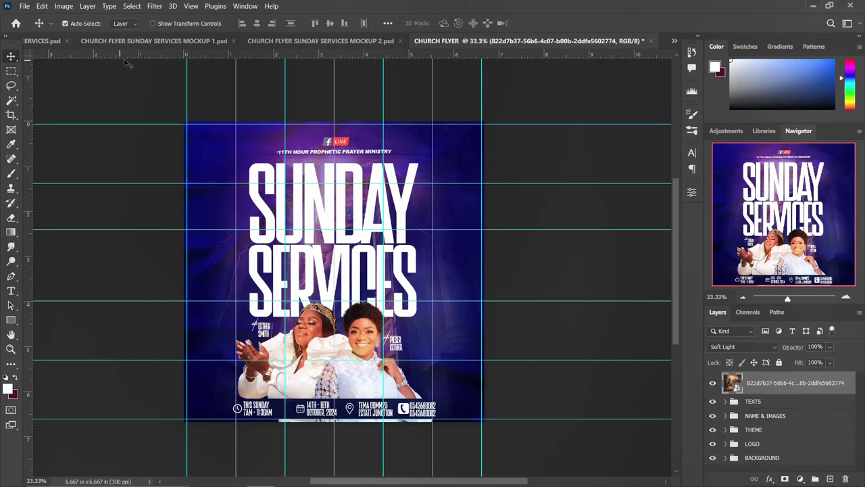
View the flyer in the wooden stand and two tent-card mockup documents
{"action": "left_click", "coordinate": [175, 44]}
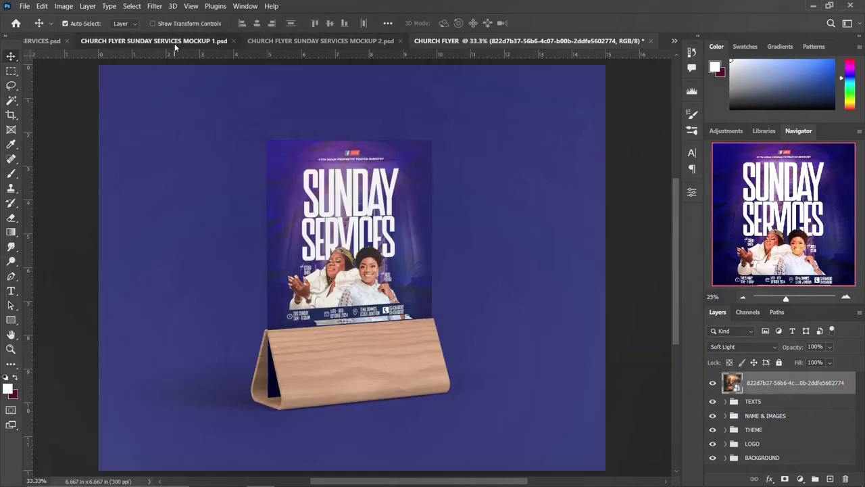
{"action": "left_click", "coordinate": [498, 41]}
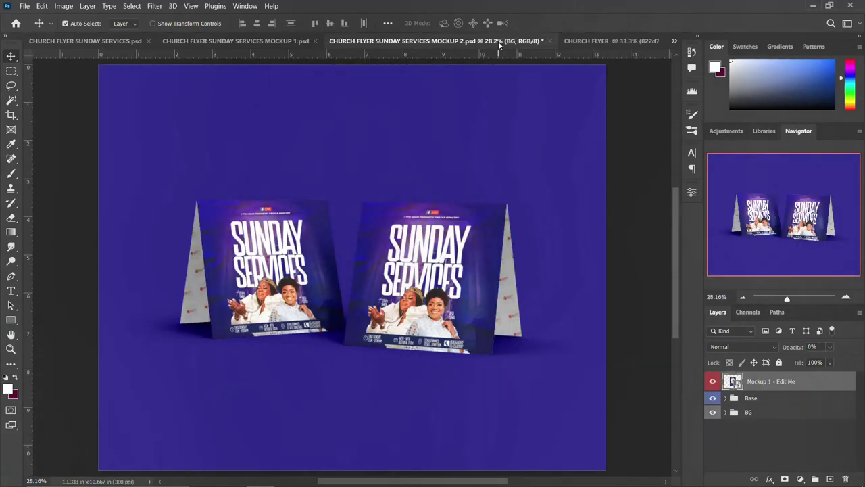
{"action": "left_click", "coordinate": [94, 44]}
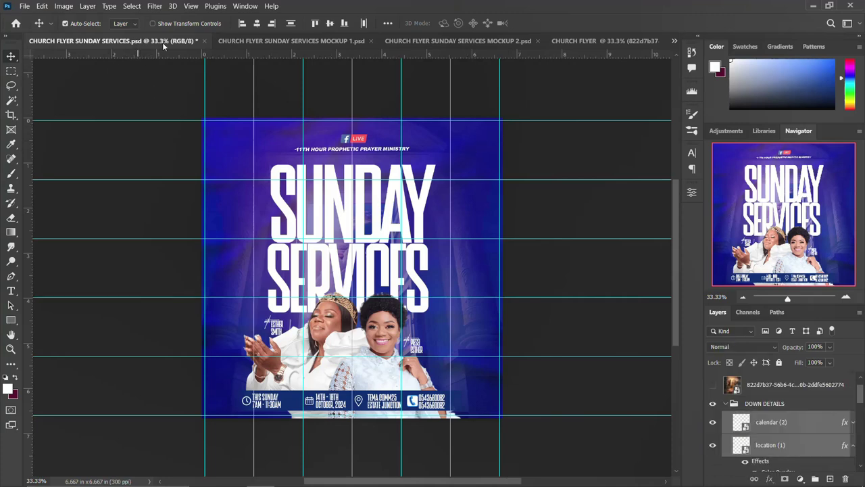
{"action": "left_click", "coordinate": [293, 43]}
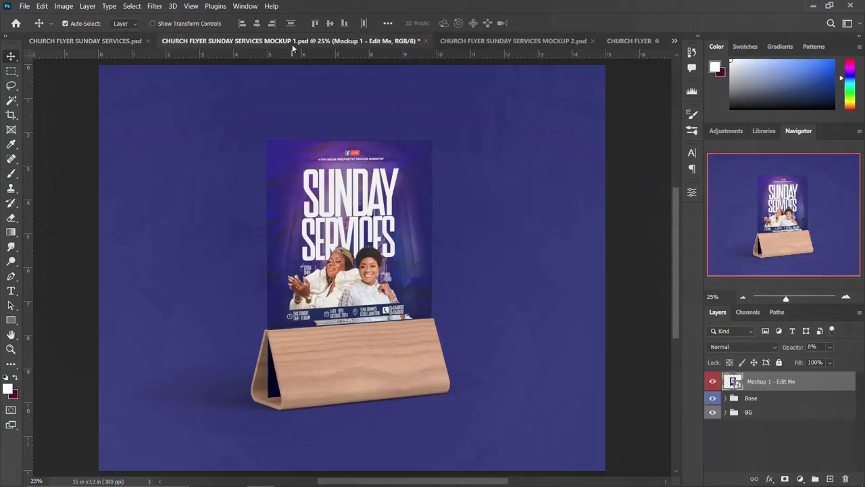
{"action": "left_click", "coordinate": [534, 42]}
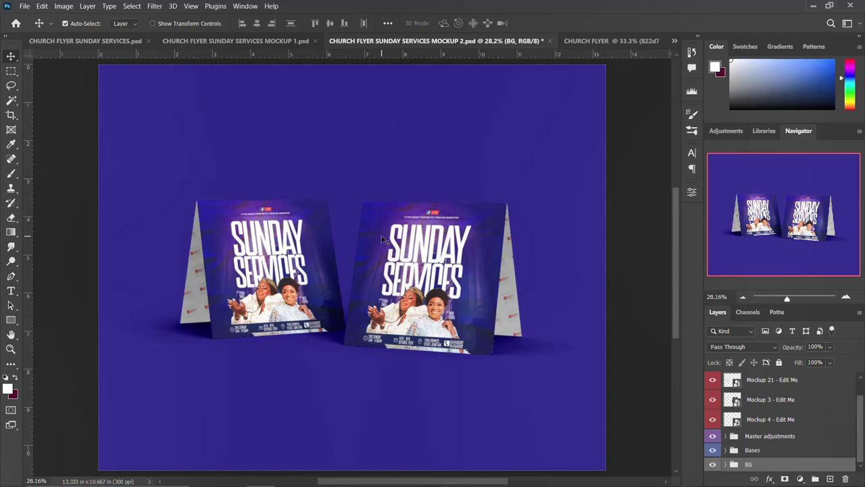